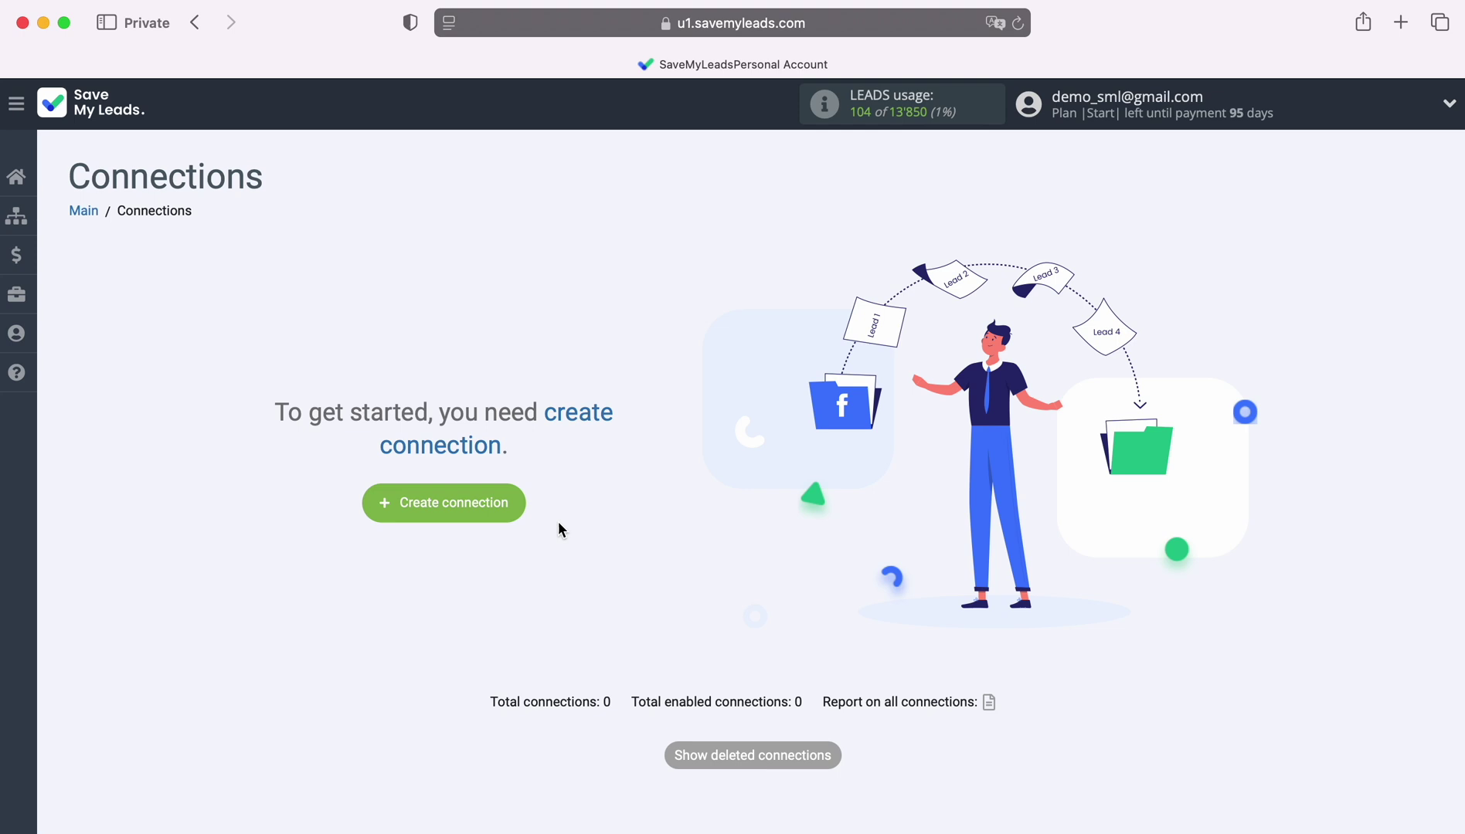
Create a new connection with TikTok as the source and Ontraport 'Add Contacts' as the destination.
{"action": "left_click", "coordinate": [513, 499]}
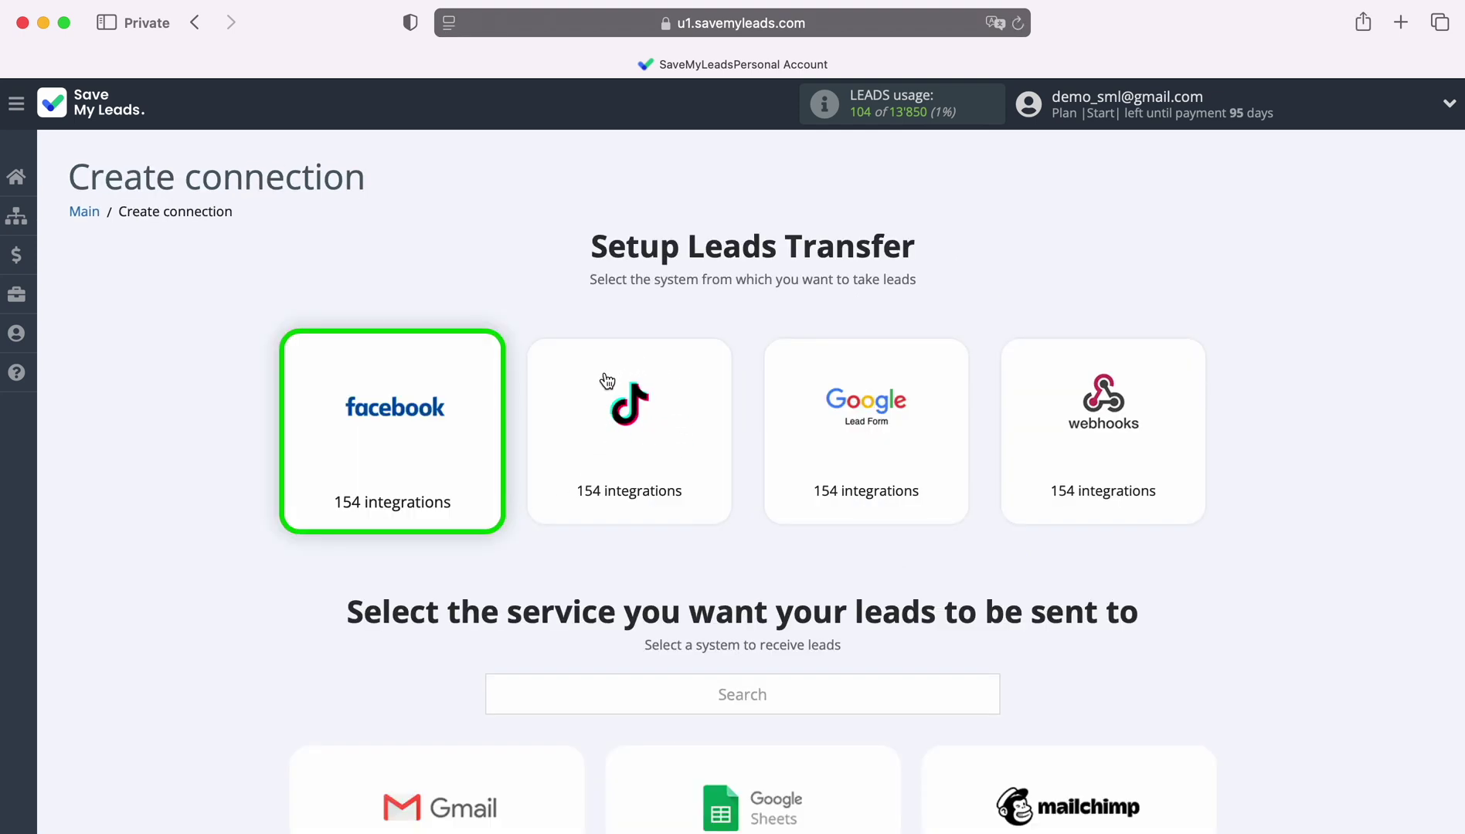
{"action": "left_click", "coordinate": [669, 435]}
{"action": "scroll", "coordinate": [1302, 498], "scroll_direction": "down", "scroll_amount": 5}
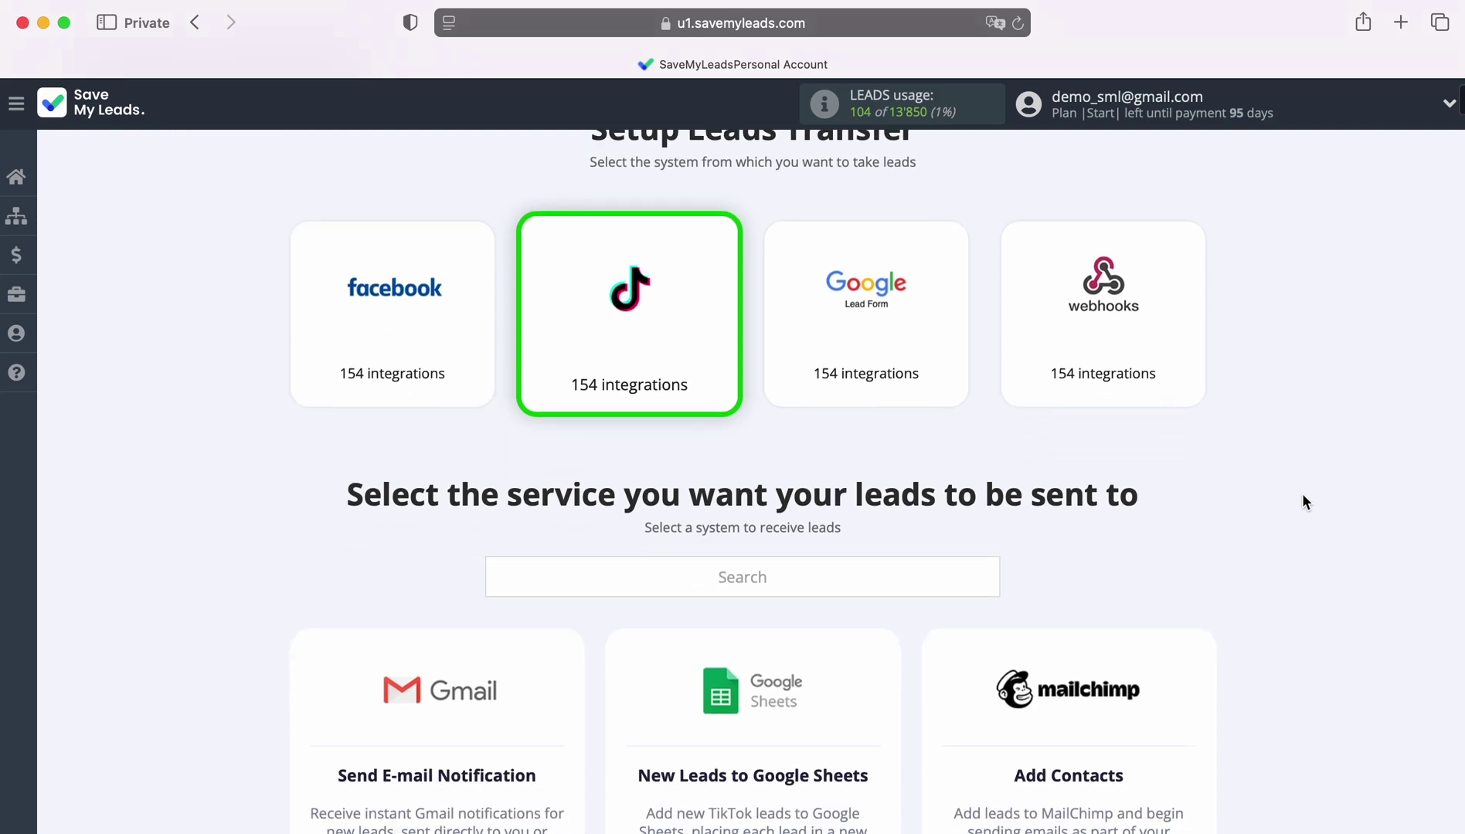
{"action": "scroll", "coordinate": [1303, 502], "scroll_direction": "down", "scroll_amount": 10}
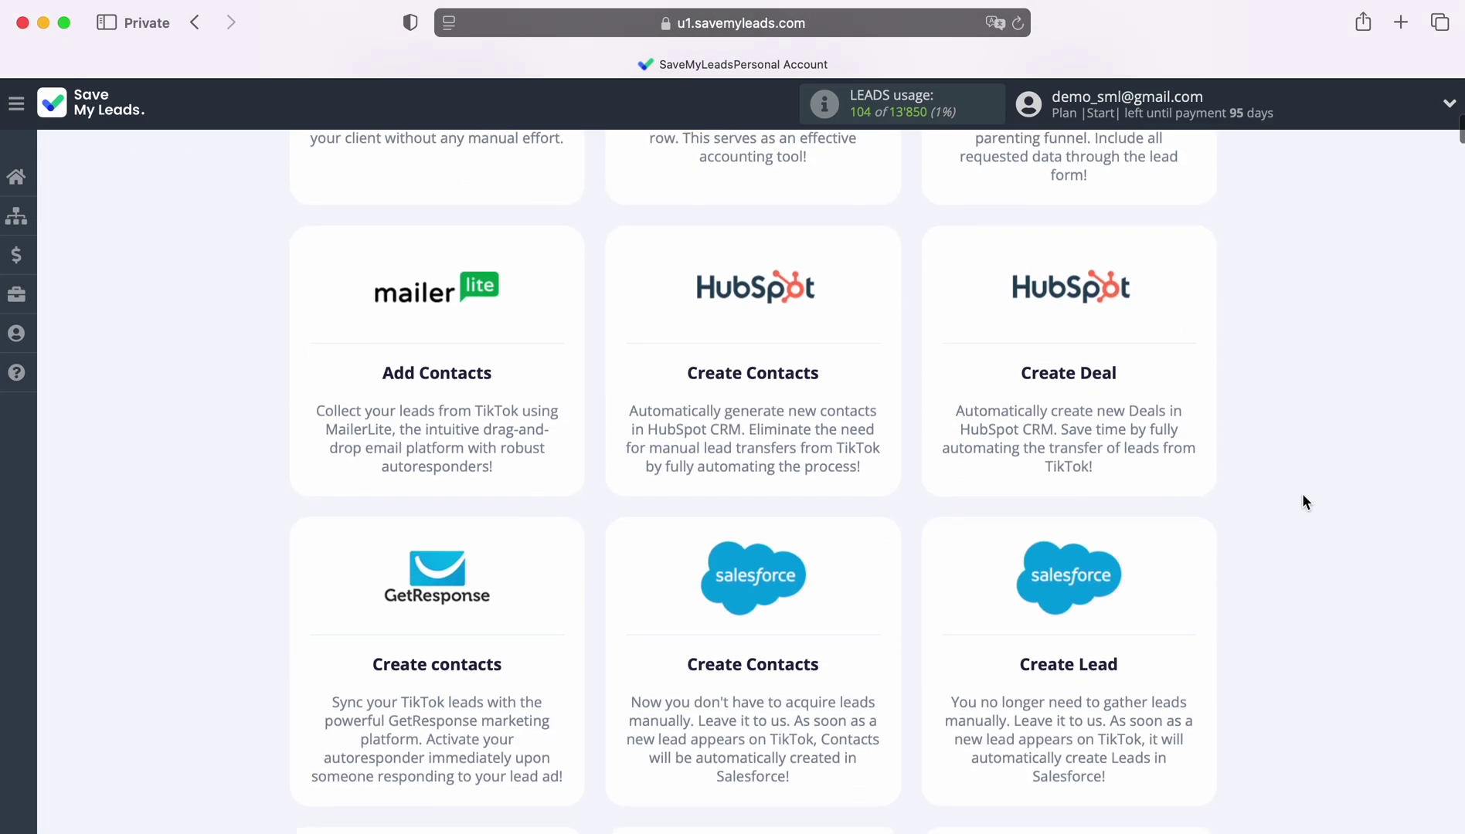
{"action": "scroll", "coordinate": [1303, 502], "scroll_direction": "down", "scroll_amount": 15}
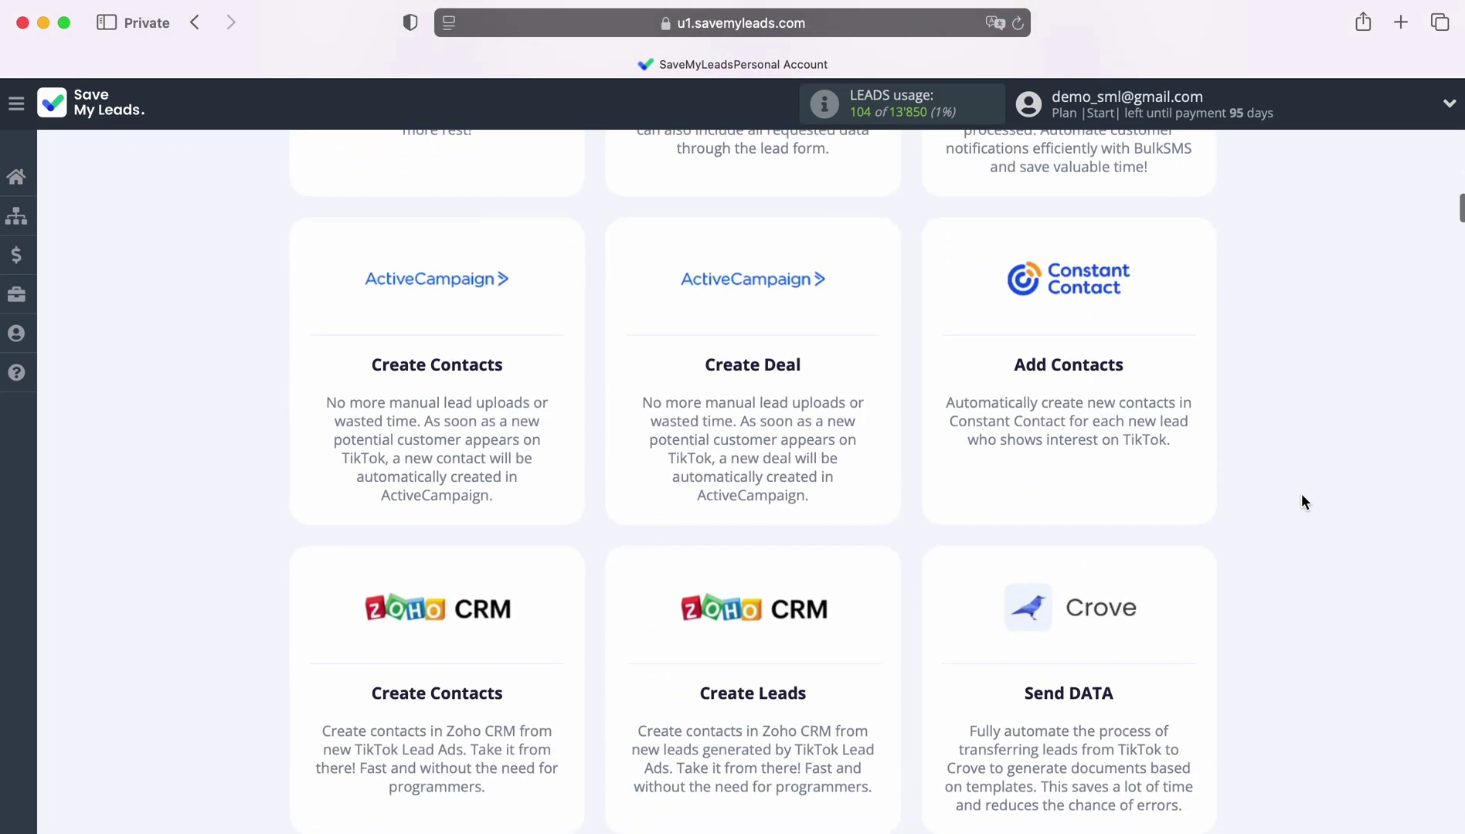
{"action": "scroll", "coordinate": [1301, 500], "scroll_direction": "down", "scroll_amount": 20}
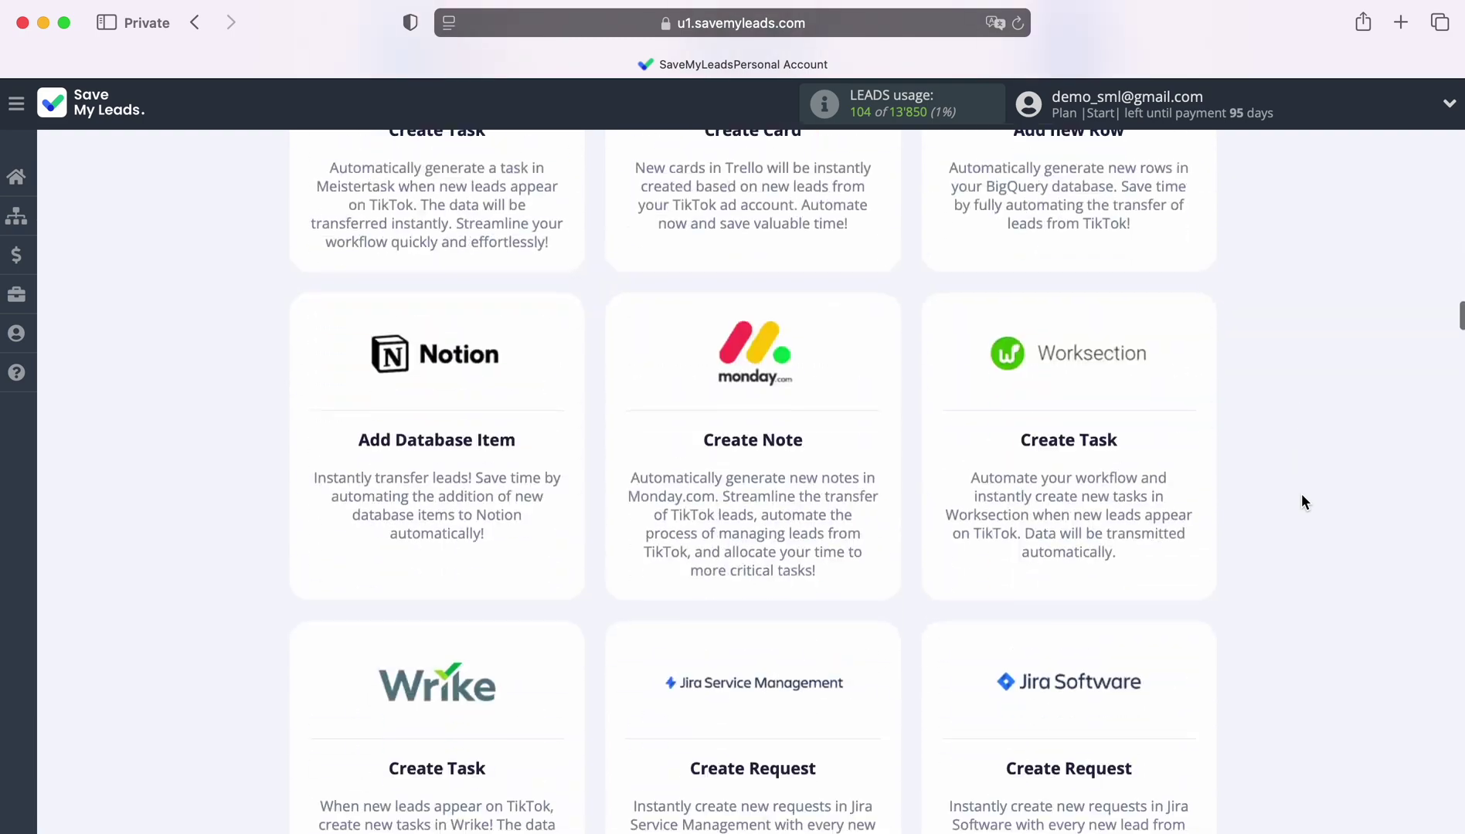
{"action": "scroll", "coordinate": [1302, 502], "scroll_direction": "down", "scroll_amount": 20}
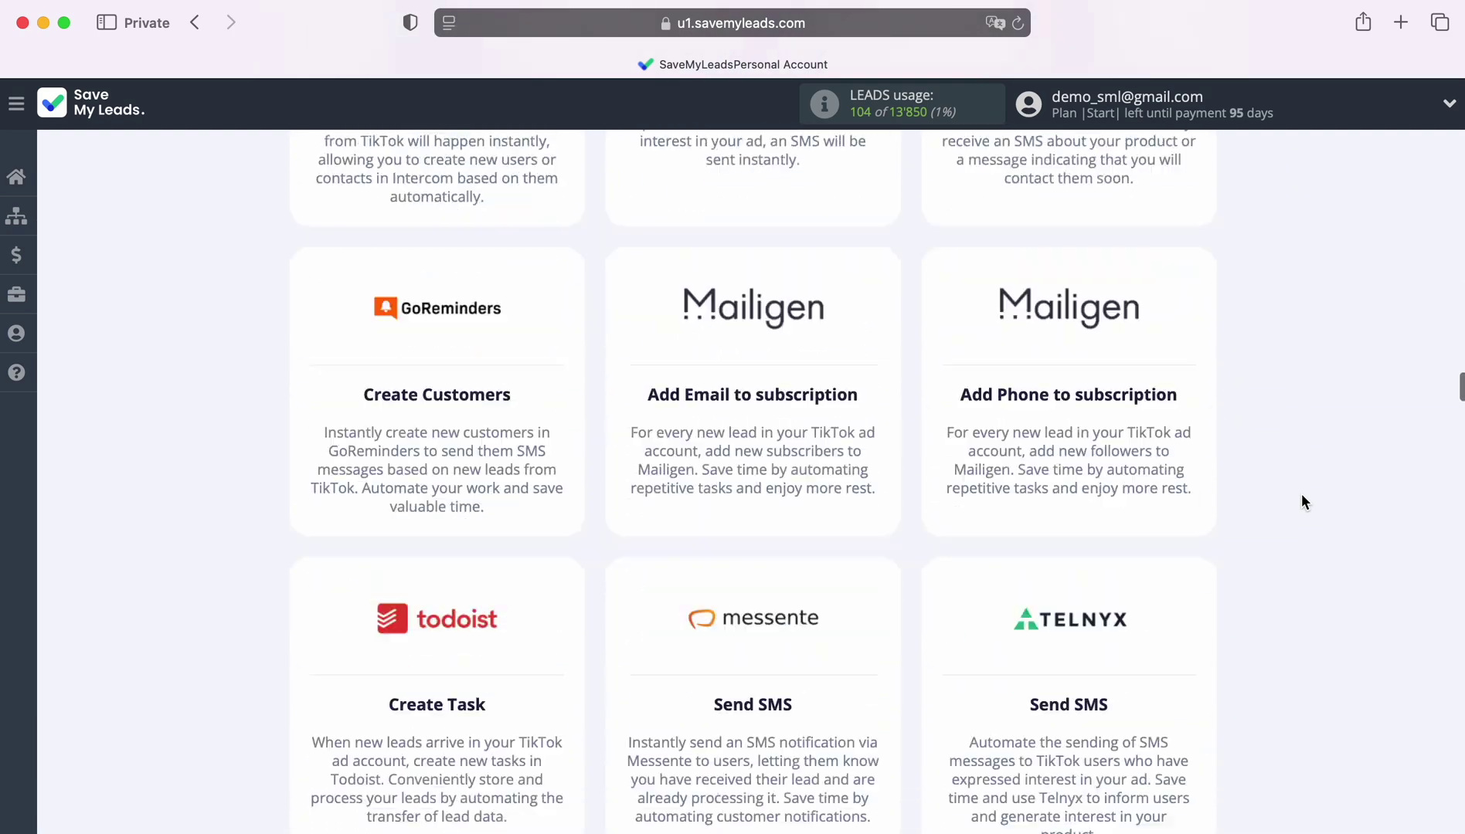
{"action": "scroll", "coordinate": [1303, 502], "scroll_direction": "down", "scroll_amount": 10}
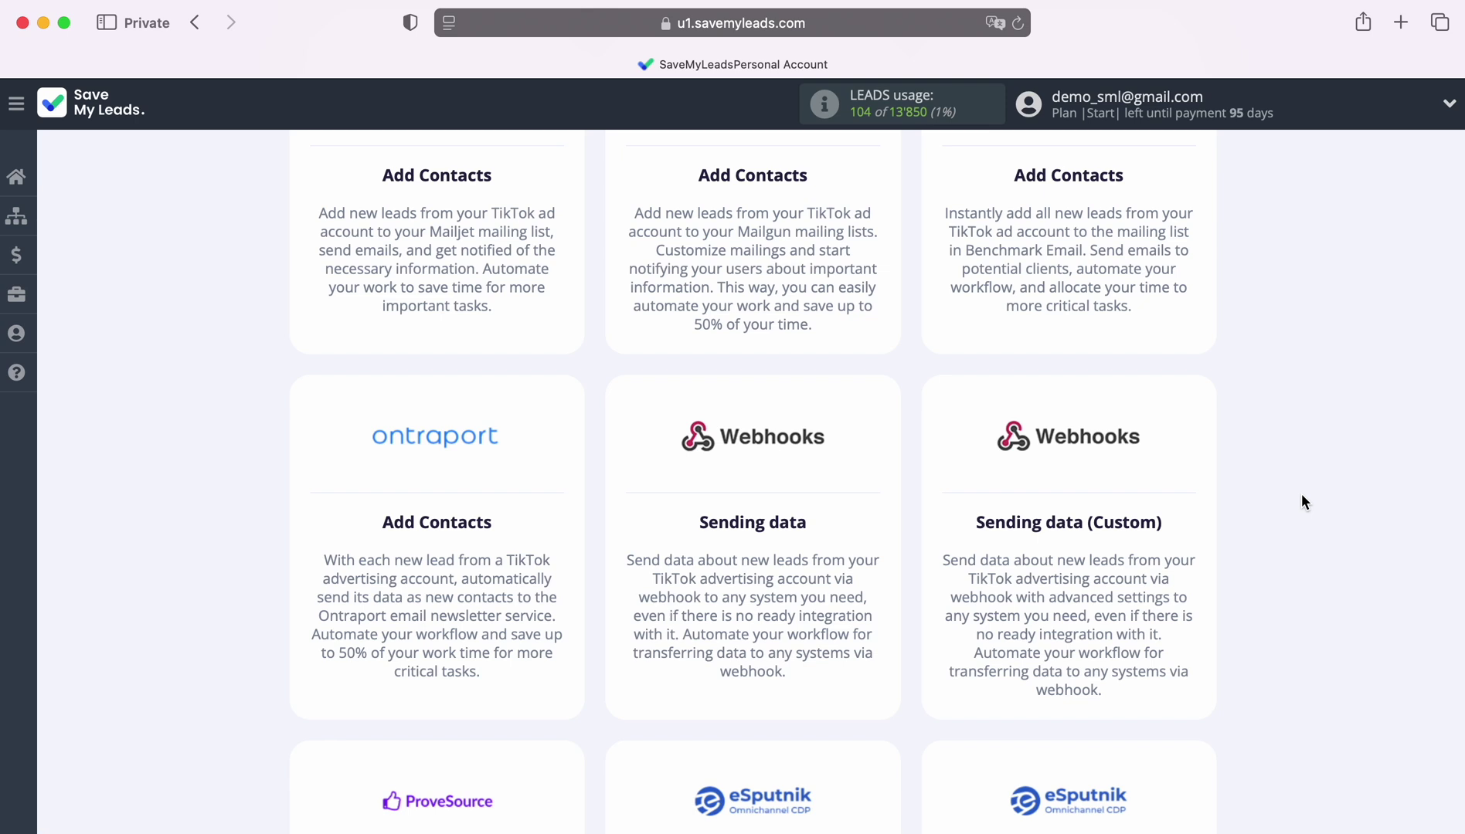
{"action": "left_click", "coordinate": [421, 473]}
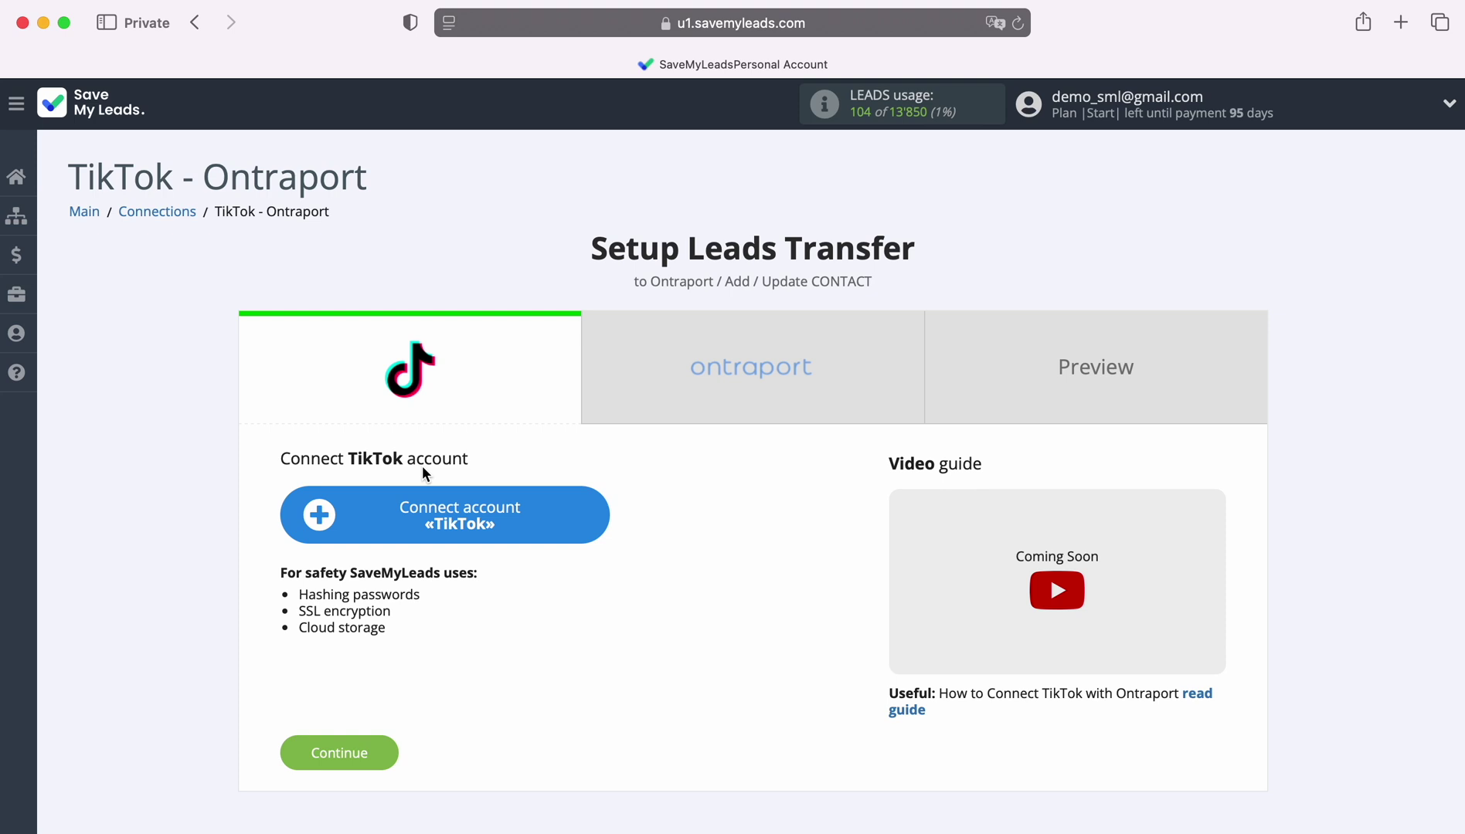
Log in to TikTok For Business with the account email and password and confirm SaveMyLeads' permissions.
{"action": "left_click", "coordinate": [593, 520]}
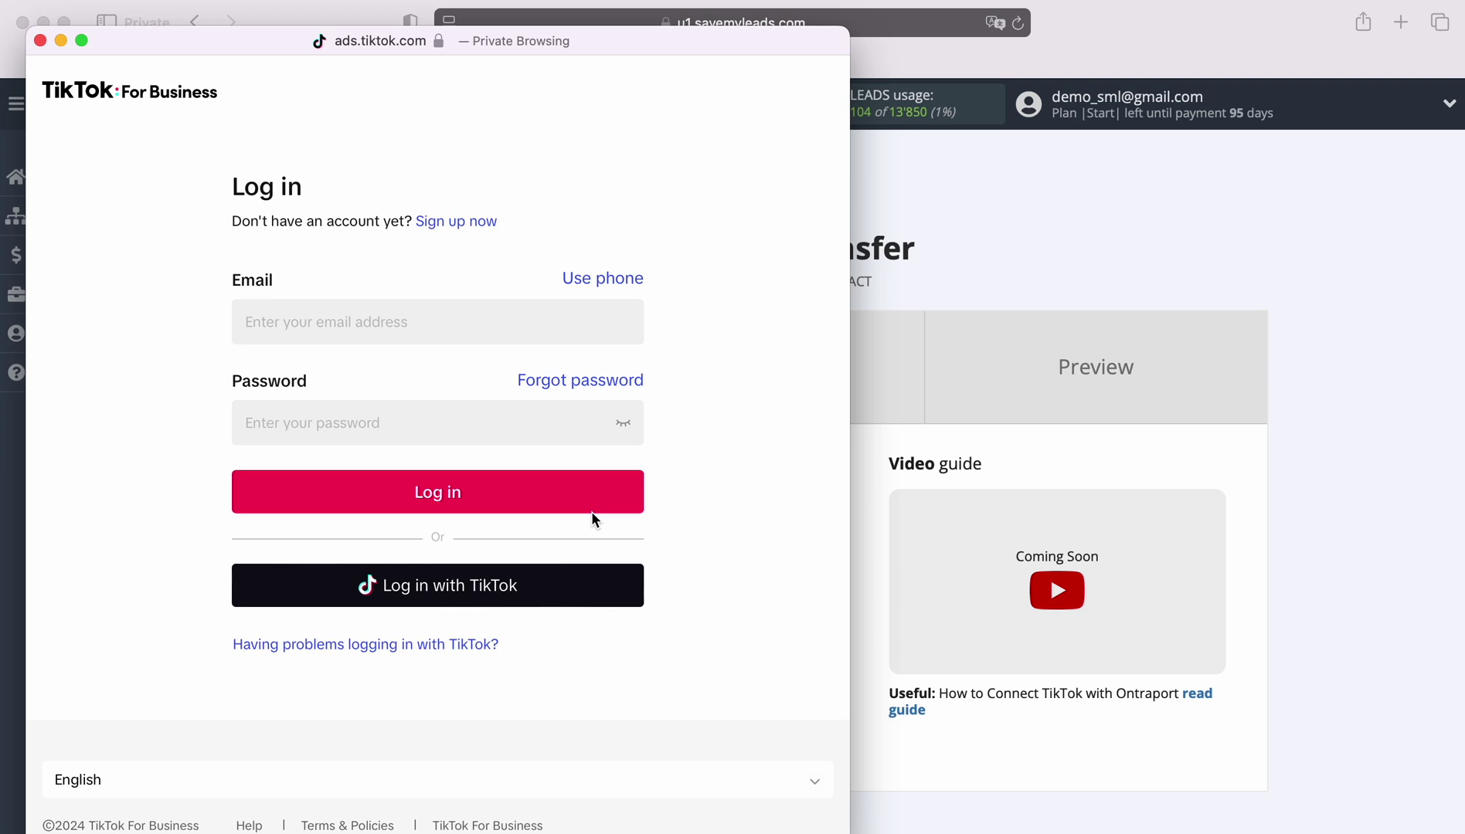
{"action": "left_click", "coordinate": [406, 324]}
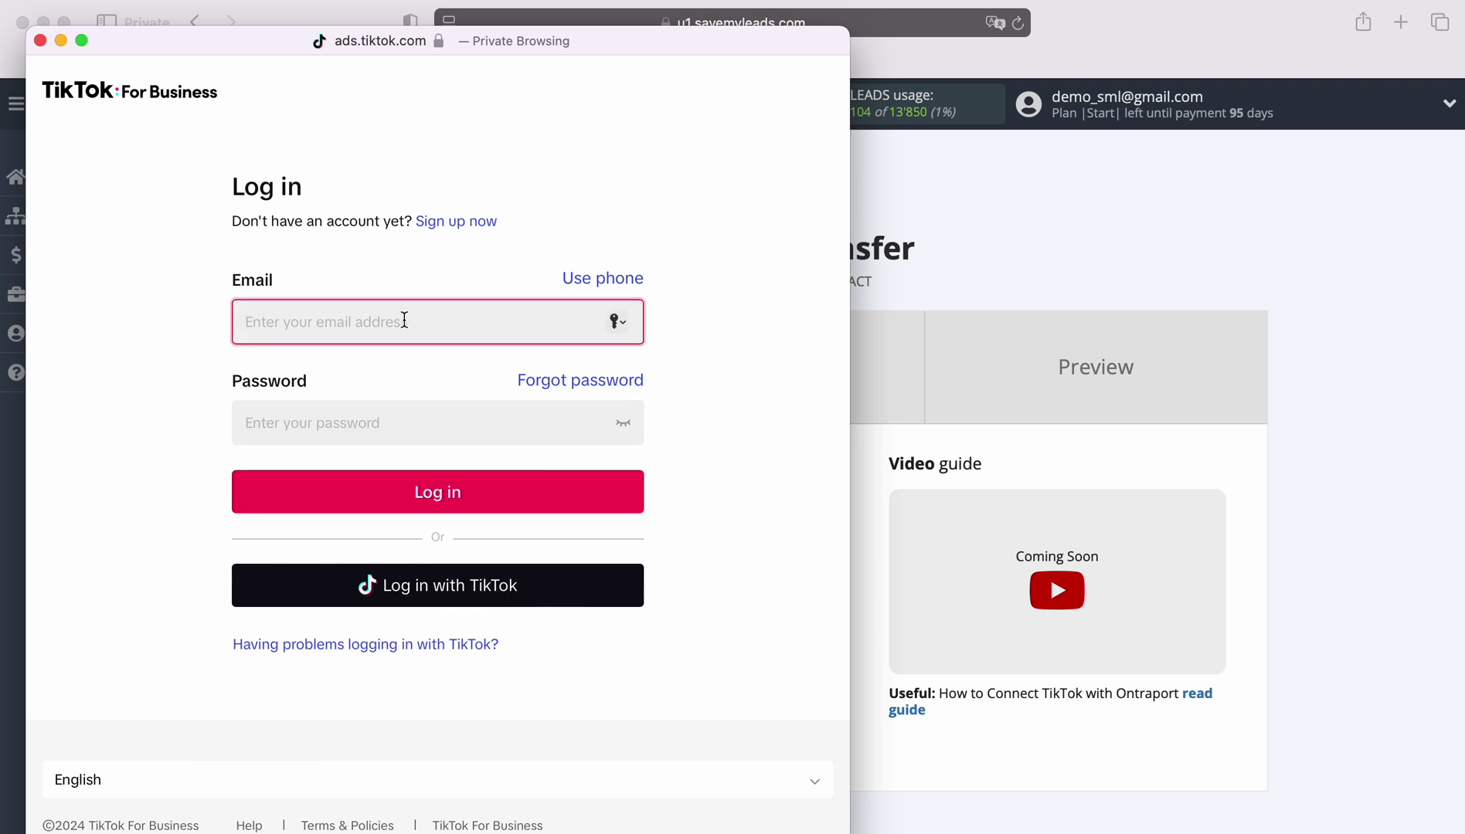
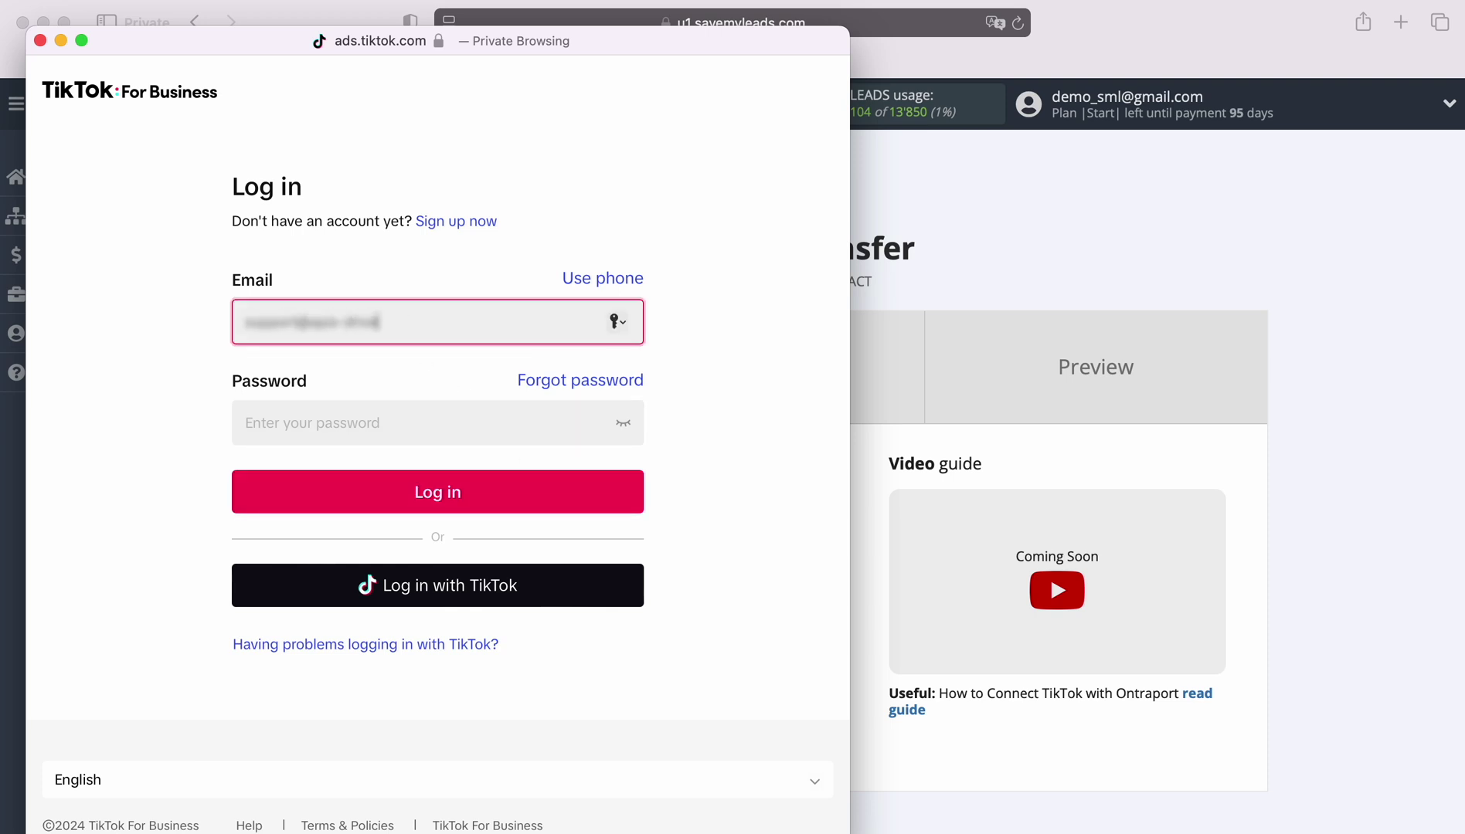
{"action": "left_click", "coordinate": [417, 422]}
{"action": "type", "text": "•••••••••••••"}
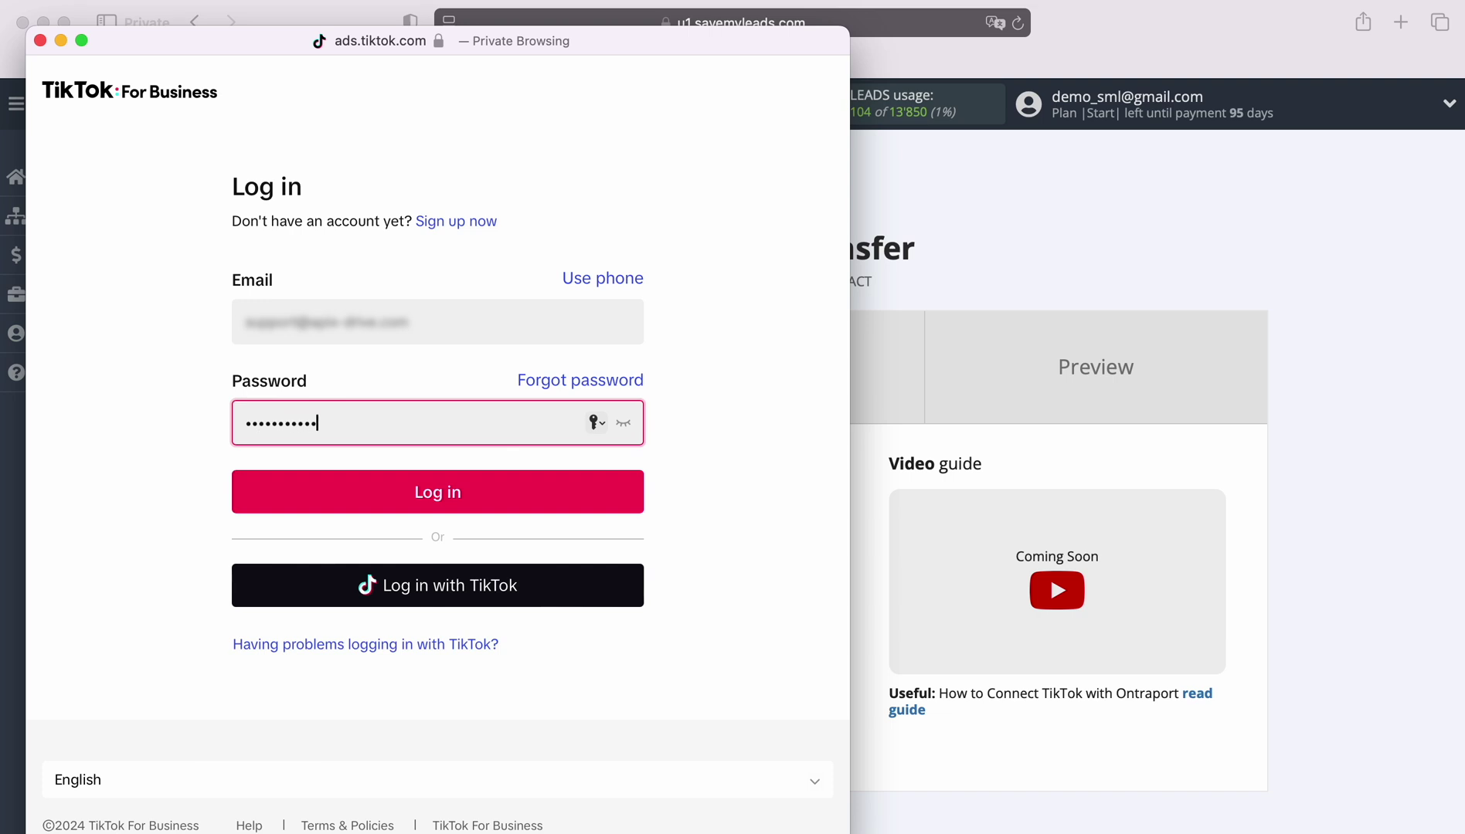
{"action": "left_click", "coordinate": [428, 495]}
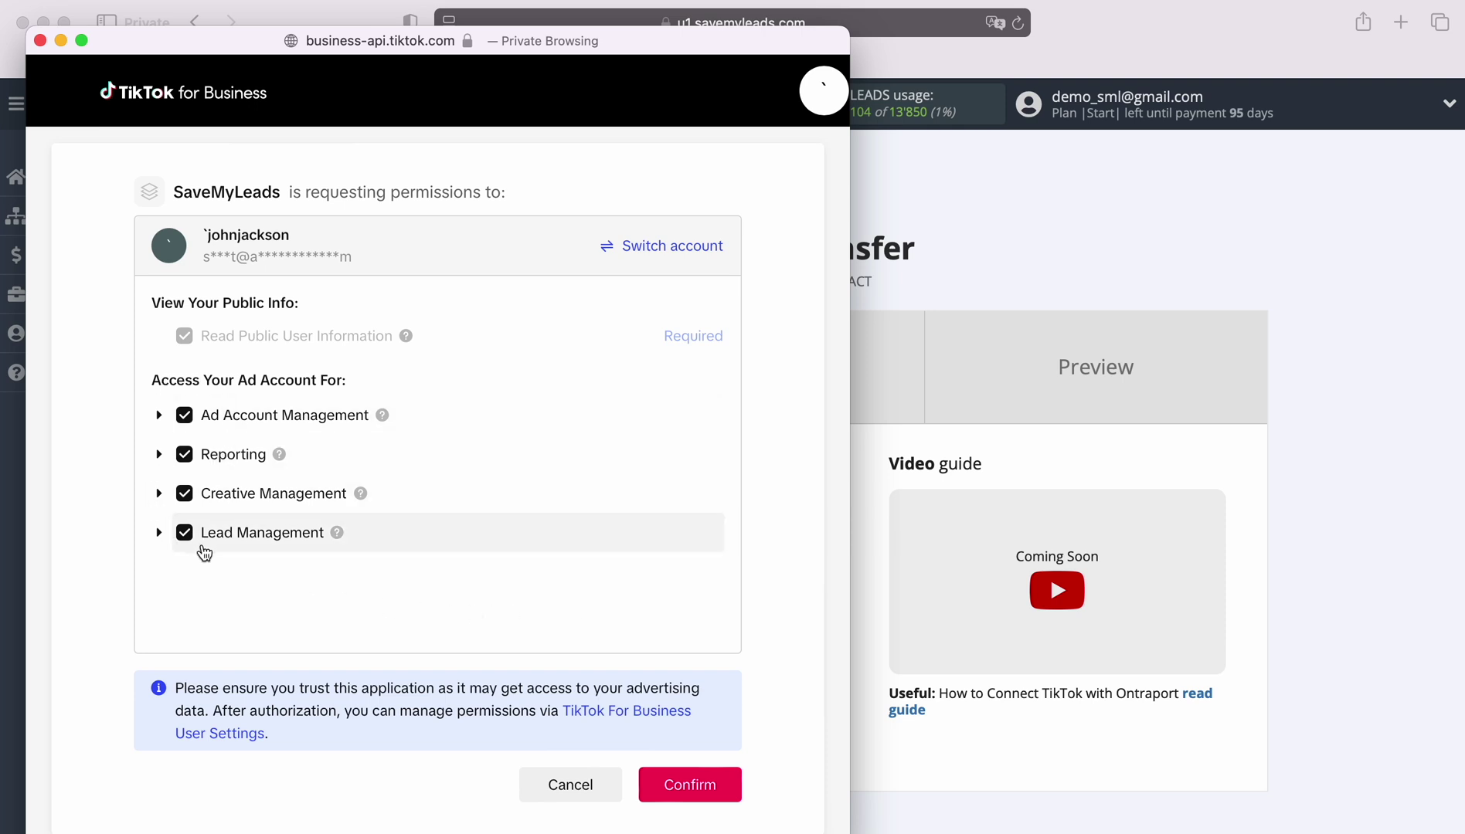
{"action": "left_click", "coordinate": [679, 788]}
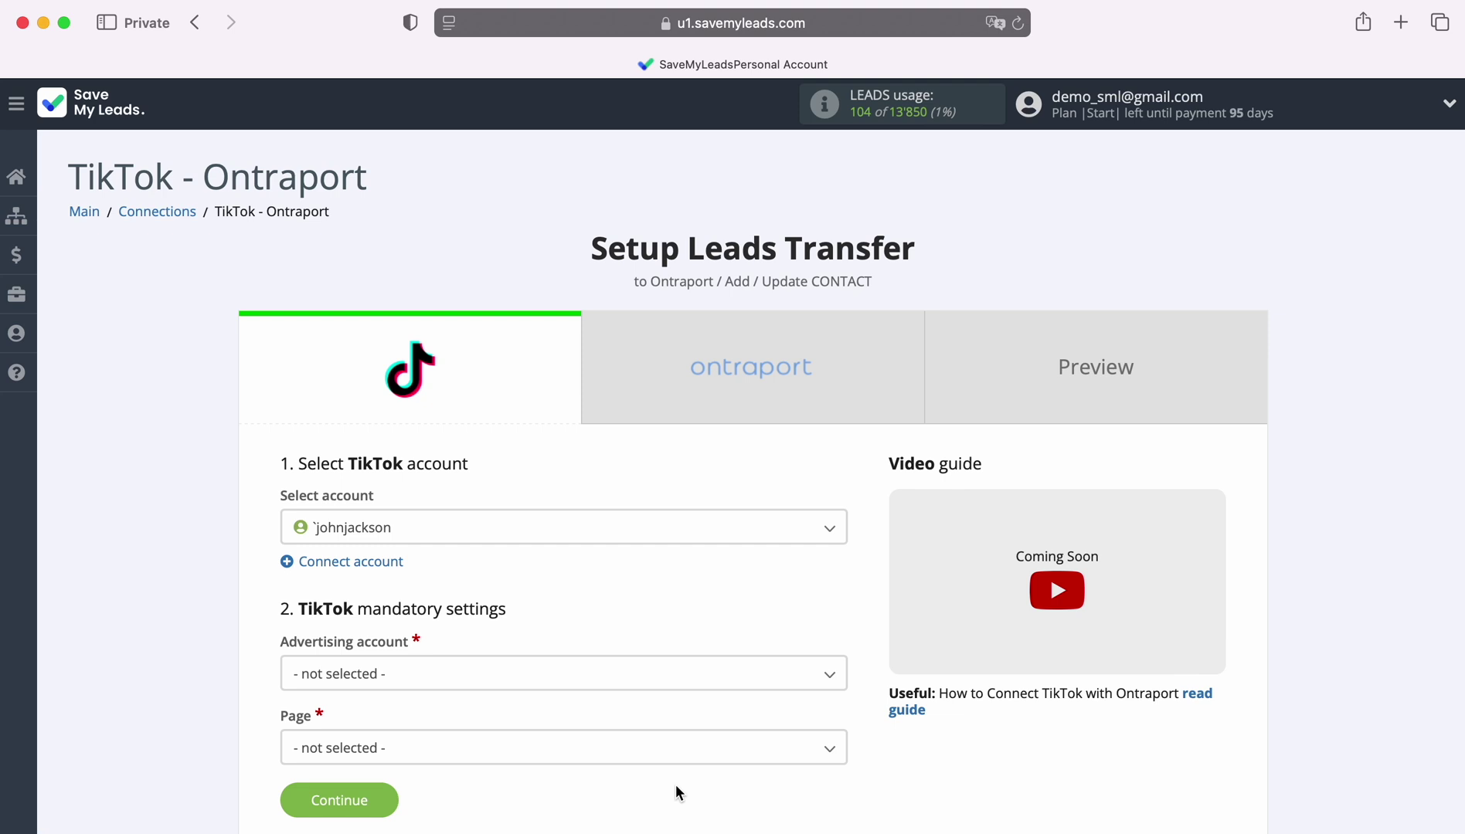
Select the linked TikTok account, advertising account Tik-Tok Page and lead form Form 1, then continue.
{"action": "left_click", "coordinate": [488, 539]}
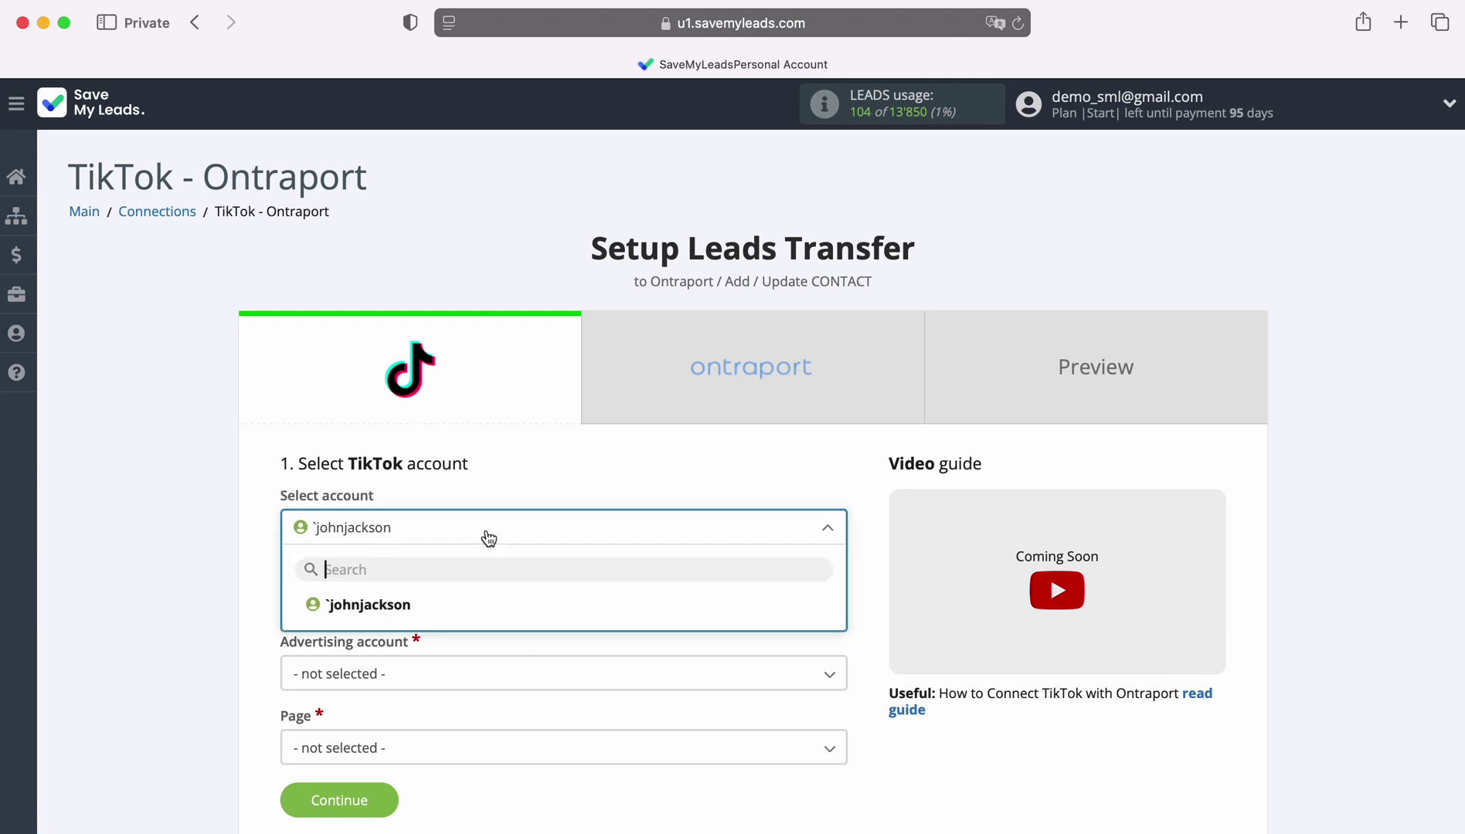
{"action": "left_click", "coordinate": [409, 606]}
{"action": "scroll", "coordinate": [637, 629], "scroll_direction": "down", "scroll_amount": 3}
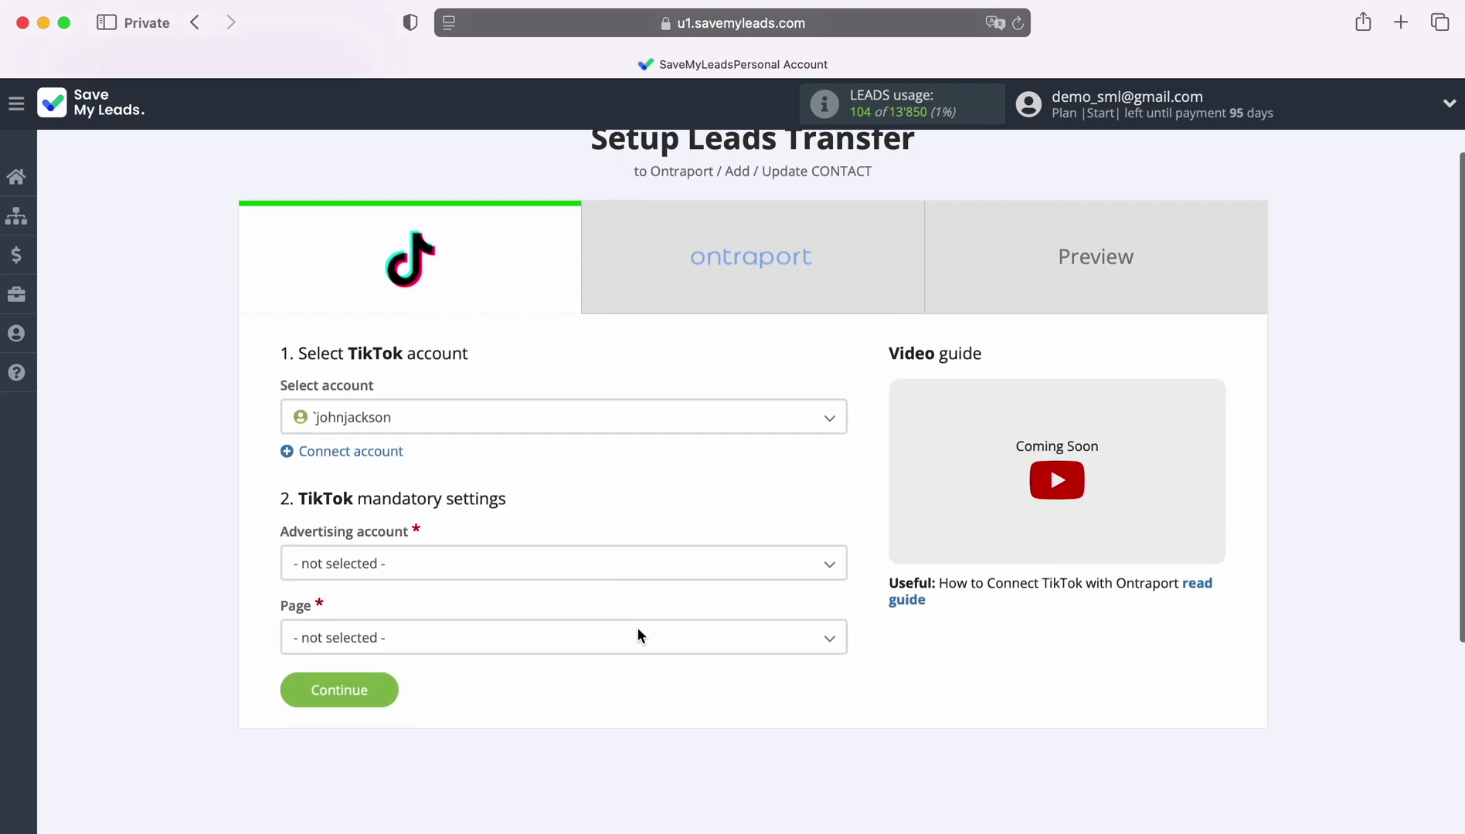
{"action": "left_click", "coordinate": [398, 575]}
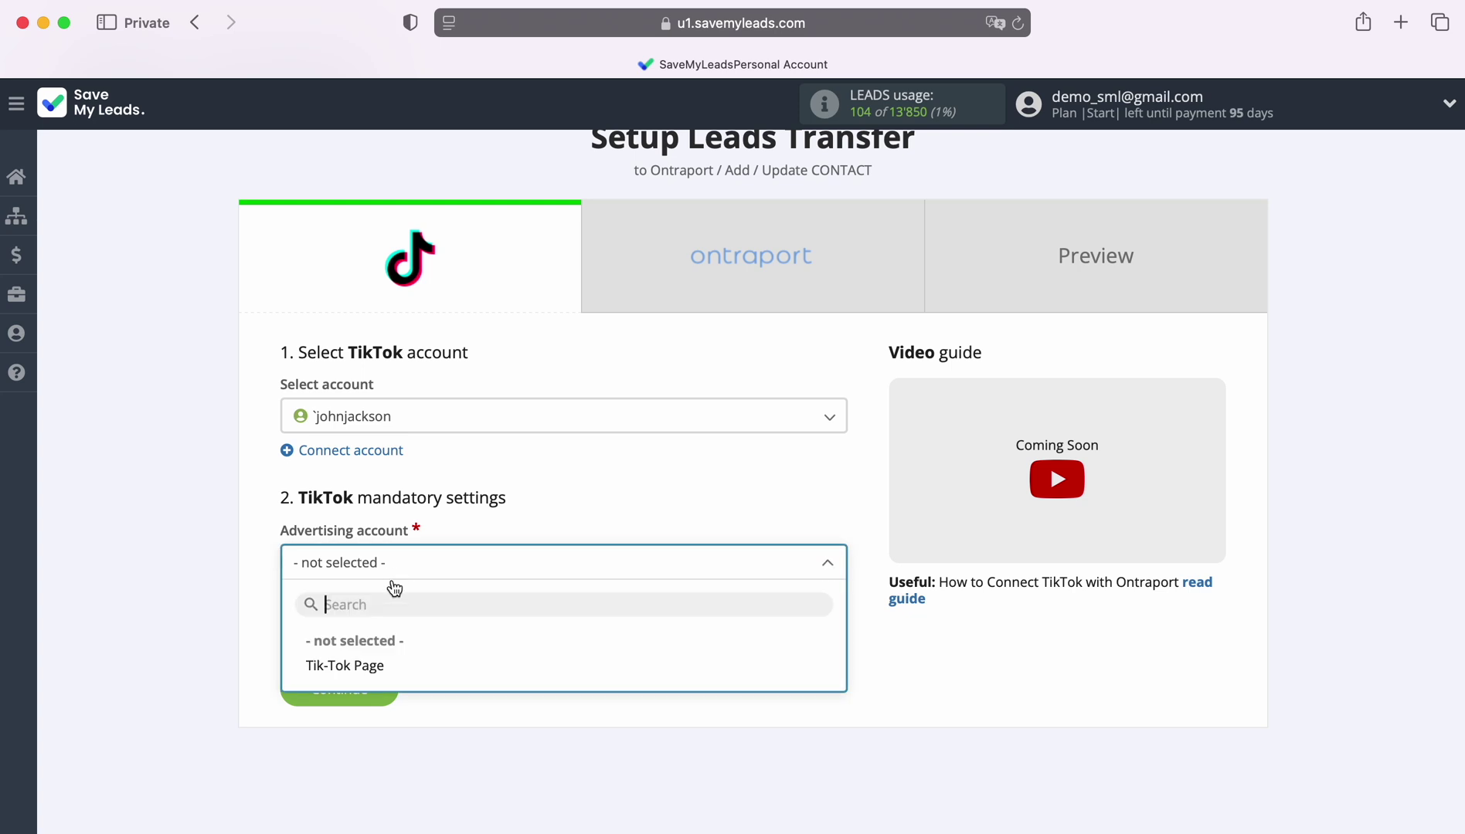
{"action": "left_click", "coordinate": [366, 672]}
{"action": "left_click", "coordinate": [382, 642]}
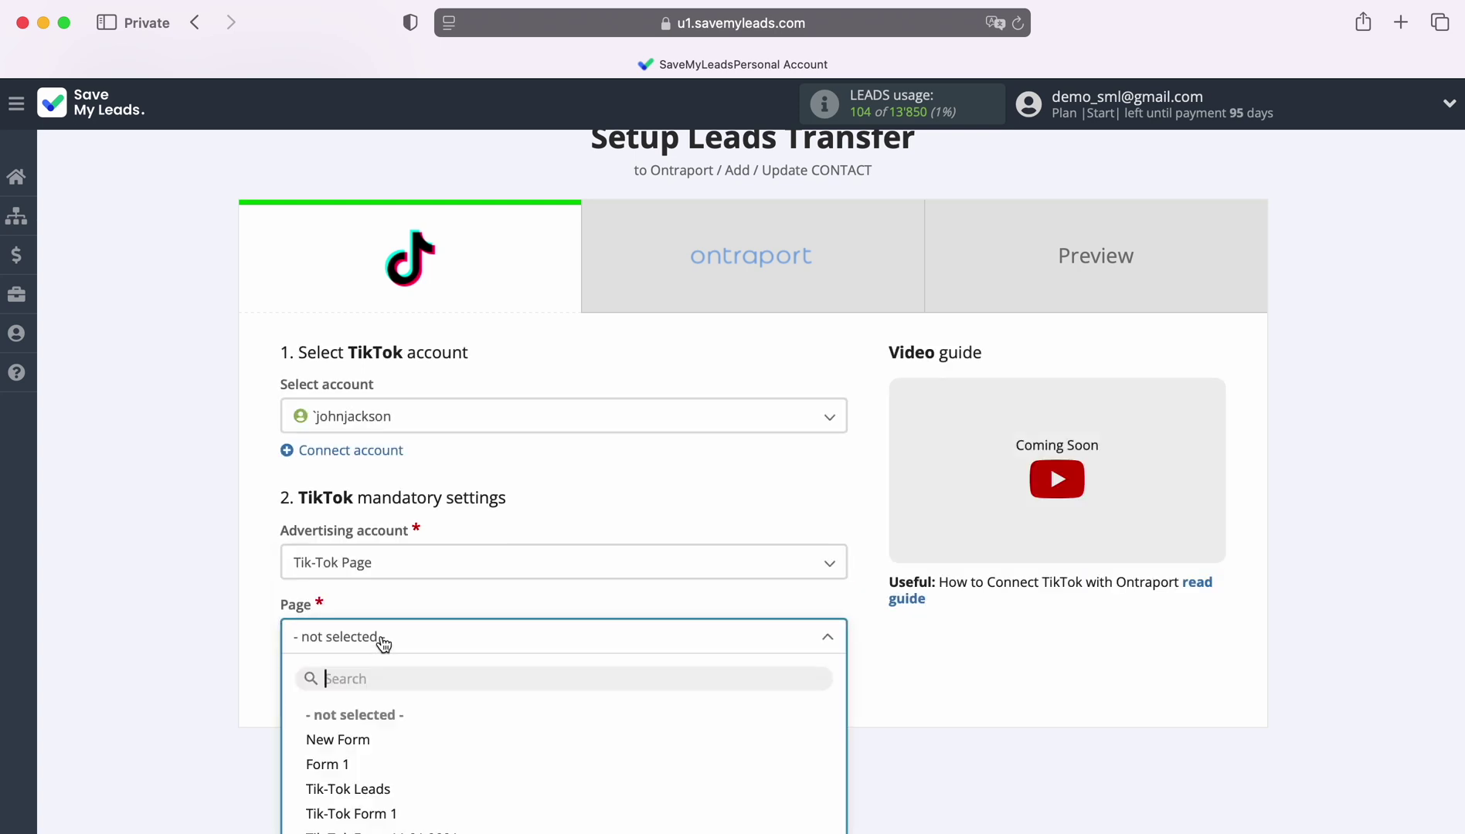
{"action": "left_click", "coordinate": [347, 763]}
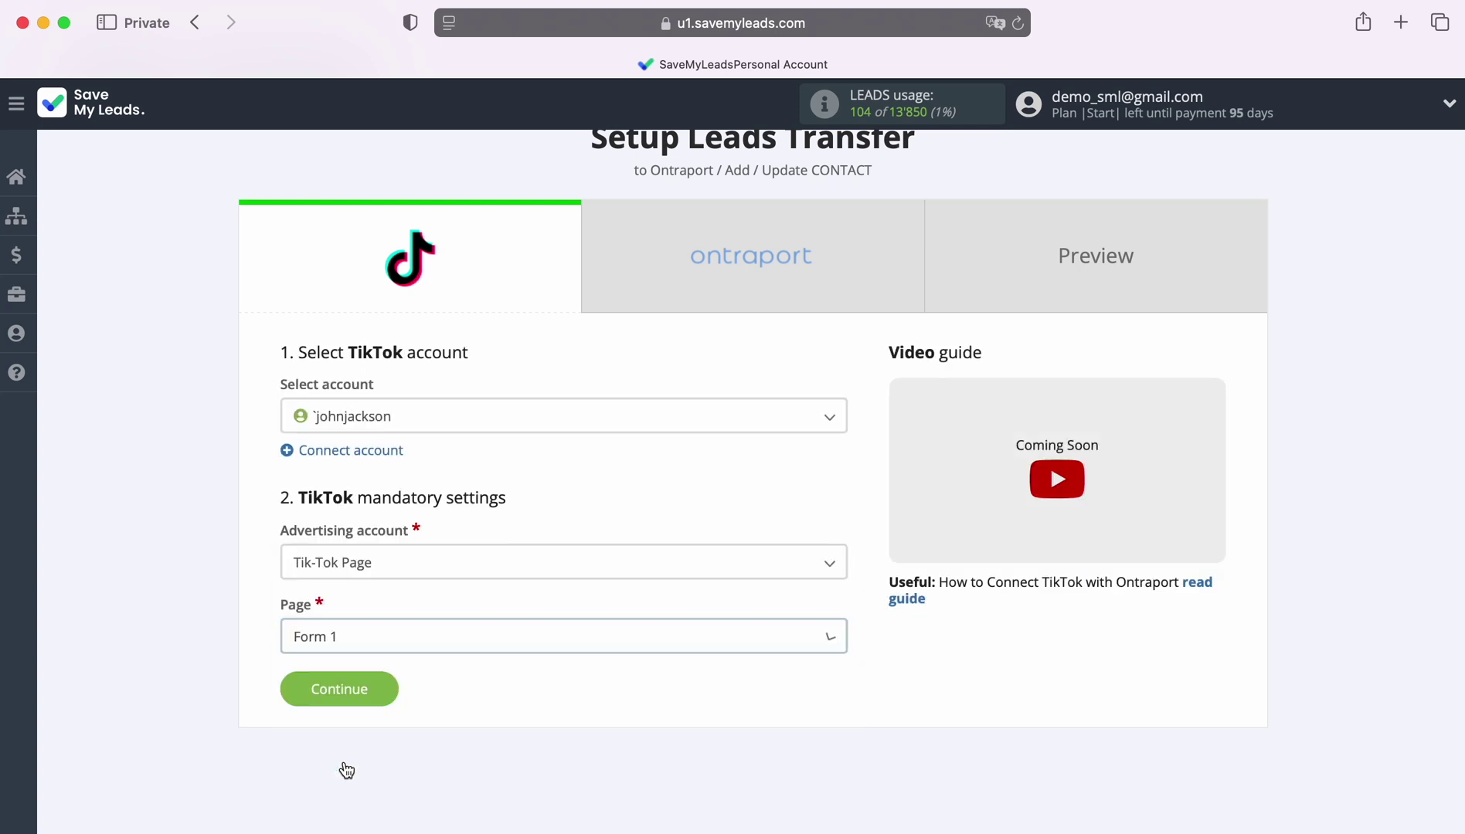
{"action": "left_click", "coordinate": [386, 688]}
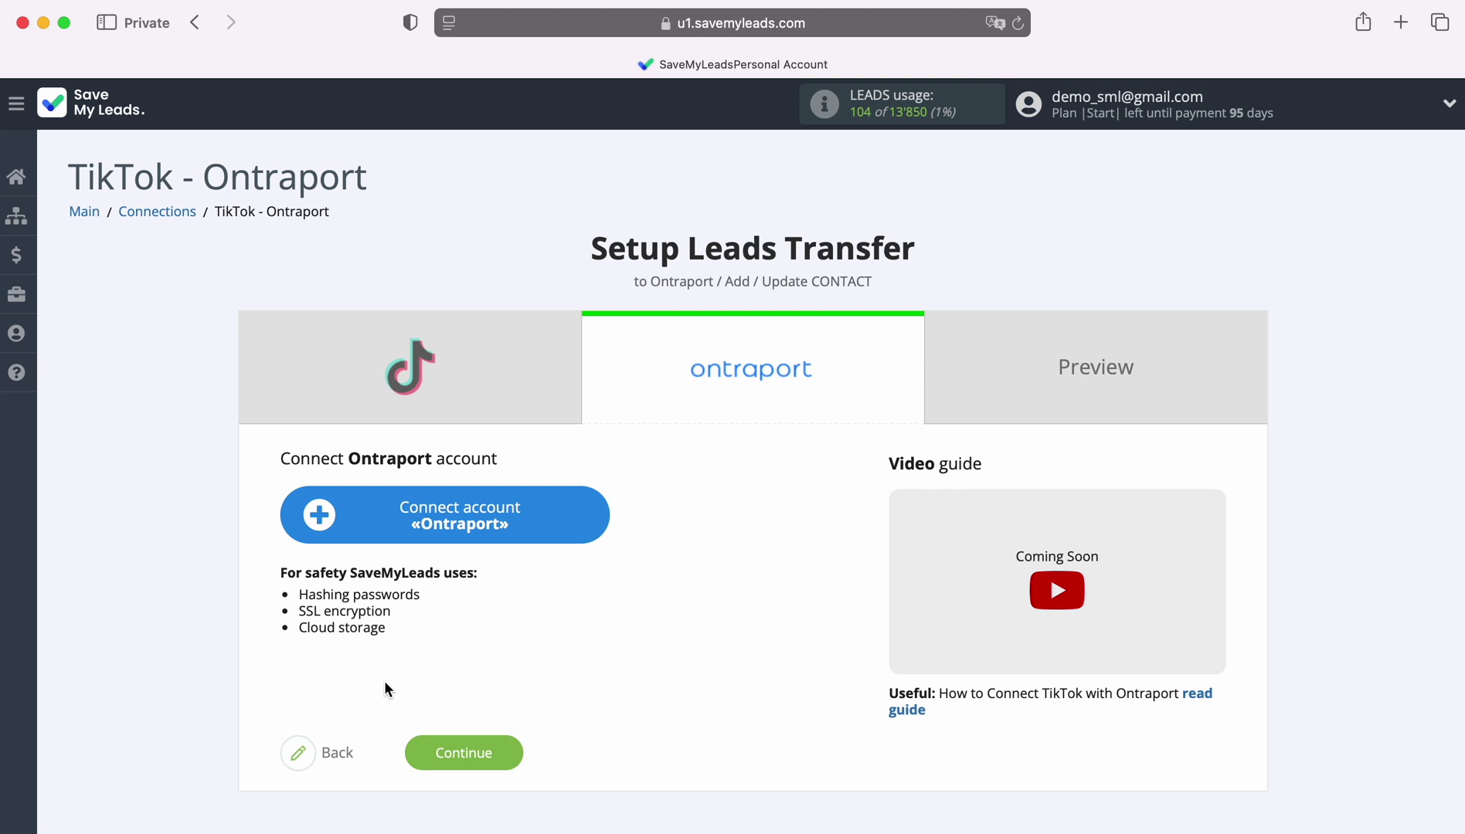
Open the Ontraport account connection form, then switch to the Ontraport browser window.
{"action": "left_click", "coordinate": [593, 515]}
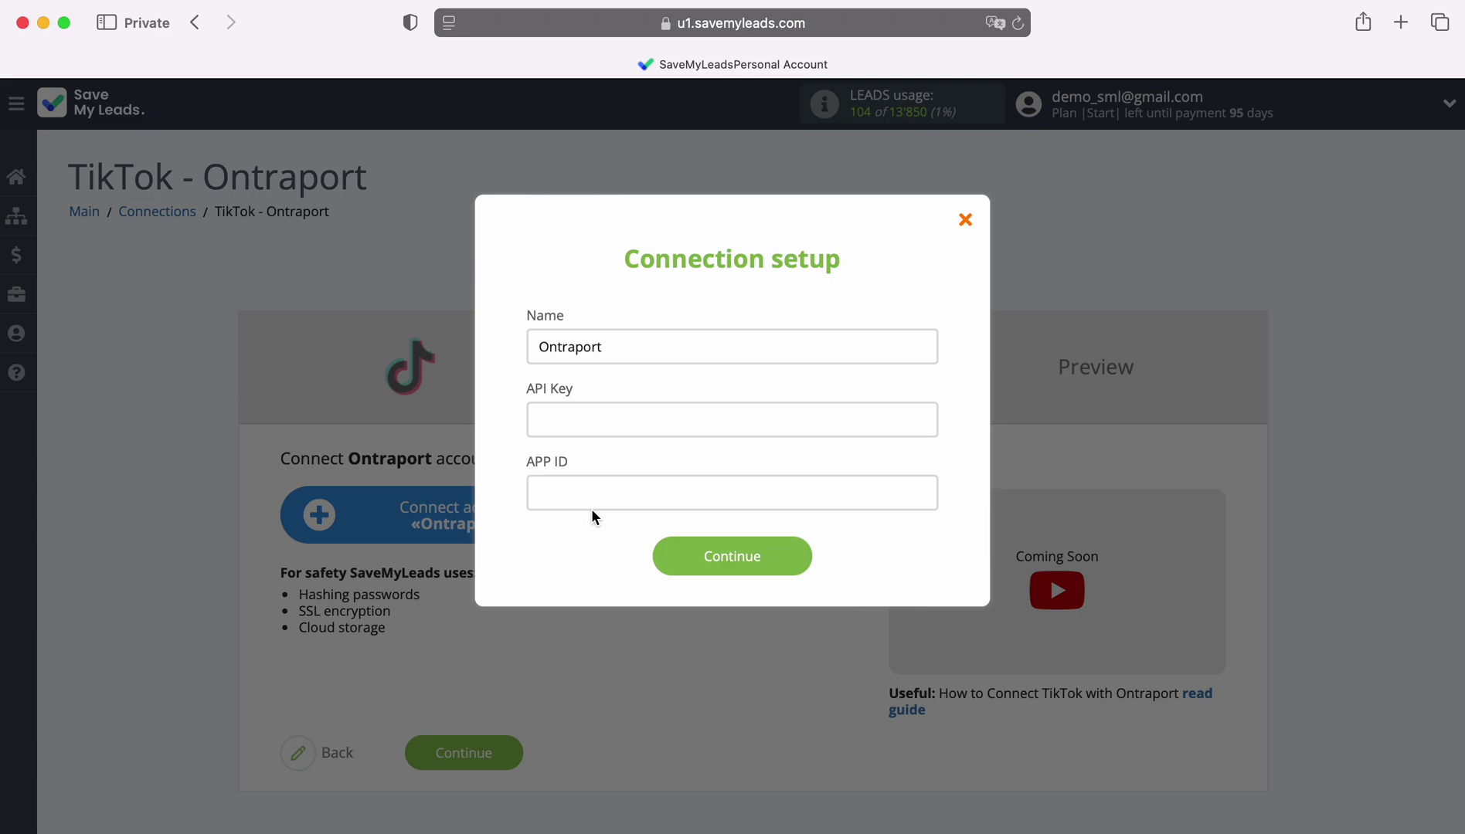
{"action": "key", "text": "super+Tab"}
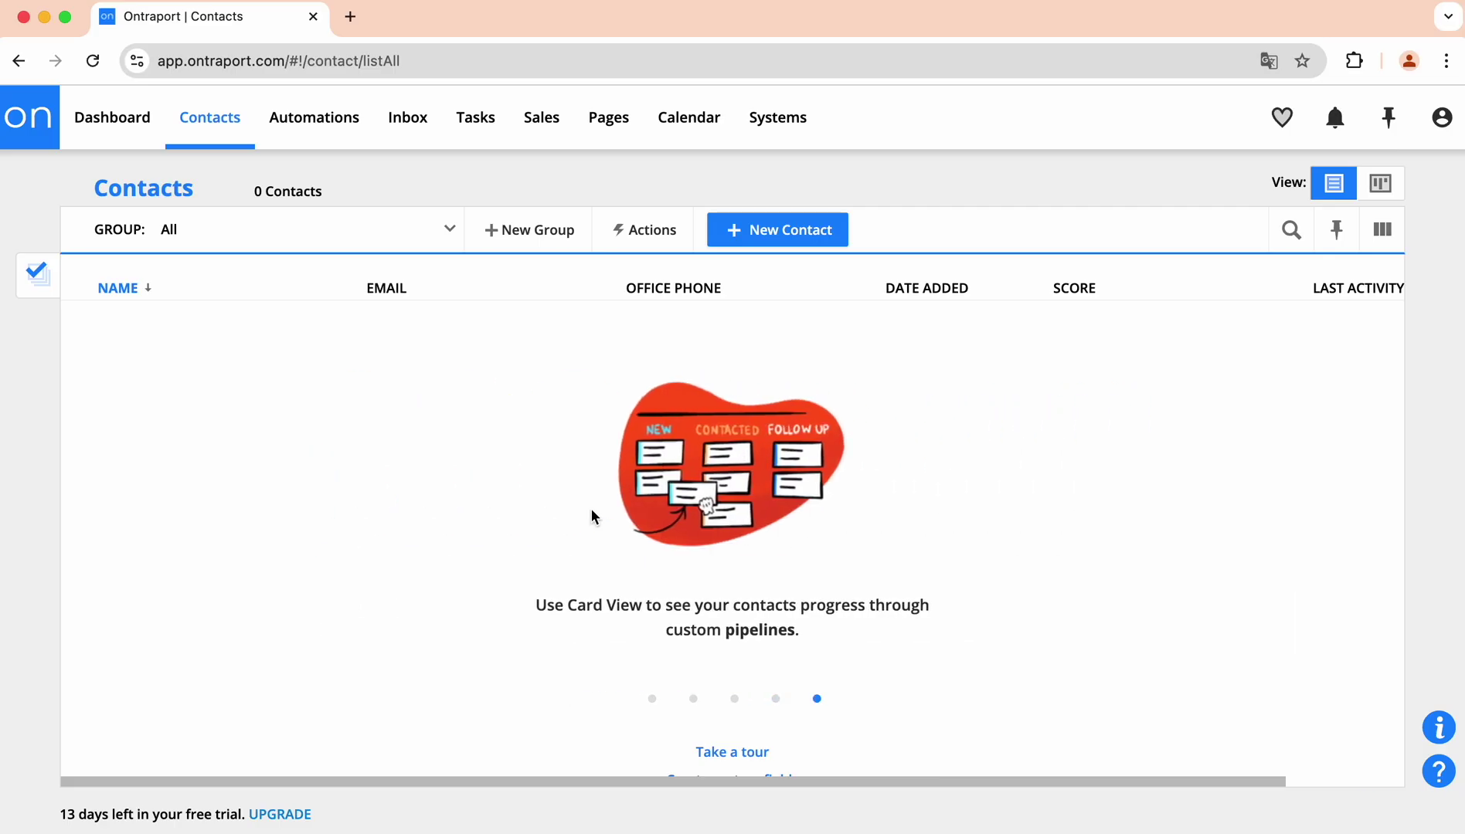
Go to Administration > Integrations and open the Ontraport API Key Manager.
{"action": "left_click", "coordinate": [1441, 118]}
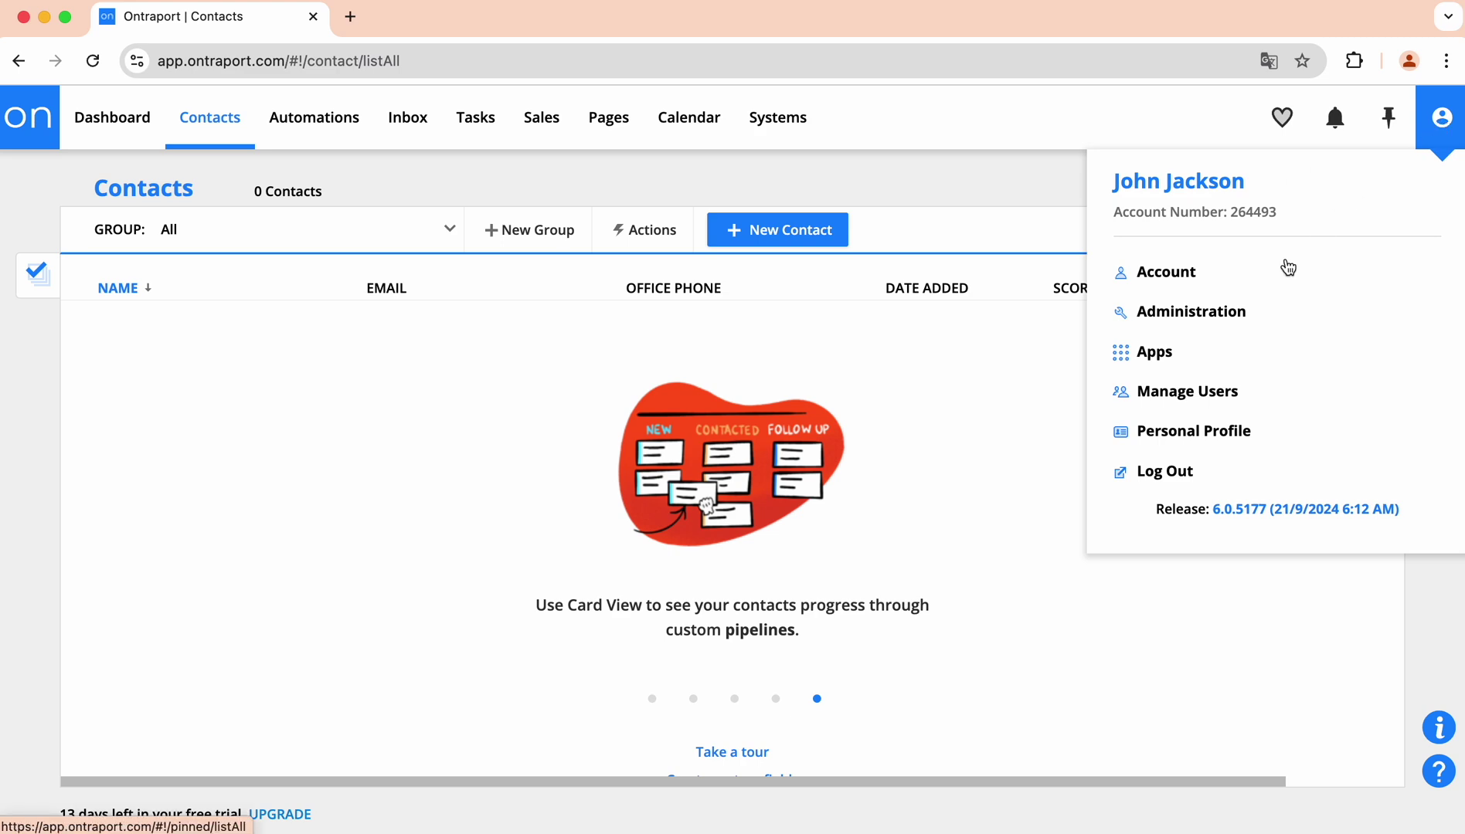
{"action": "left_click", "coordinate": [1239, 311]}
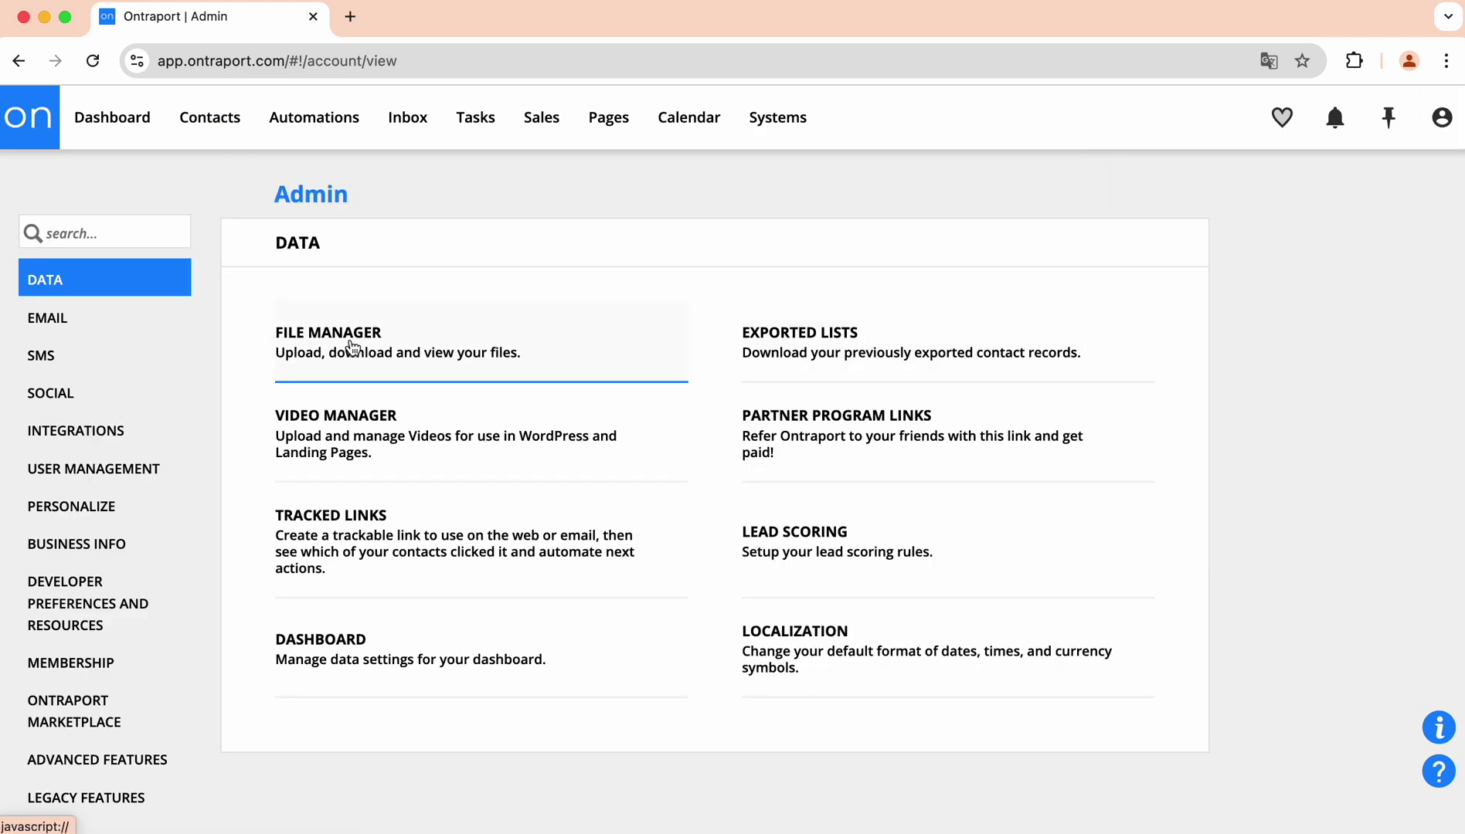
{"action": "left_click", "coordinate": [99, 434]}
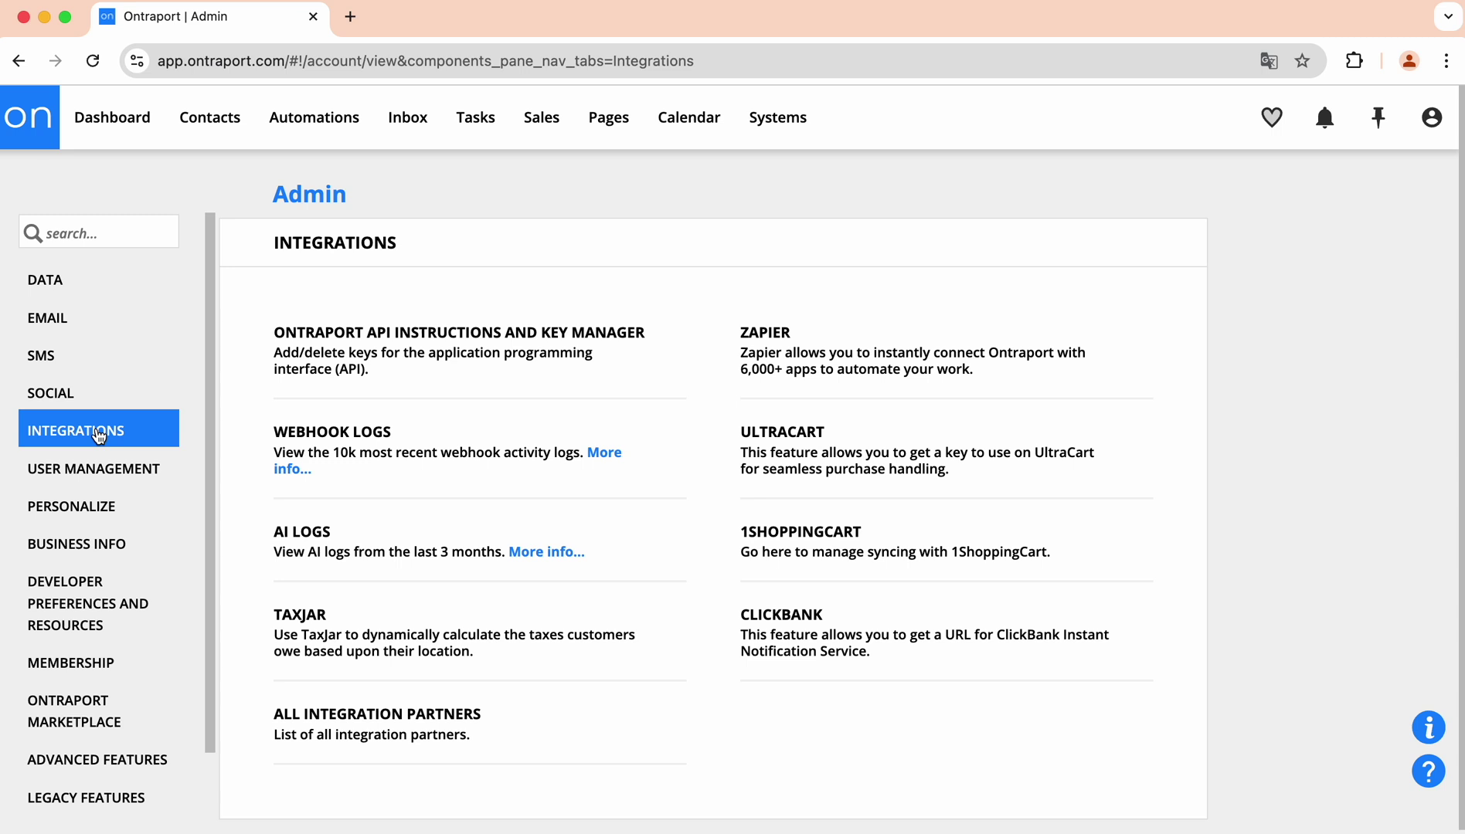
{"action": "left_click", "coordinate": [448, 354]}
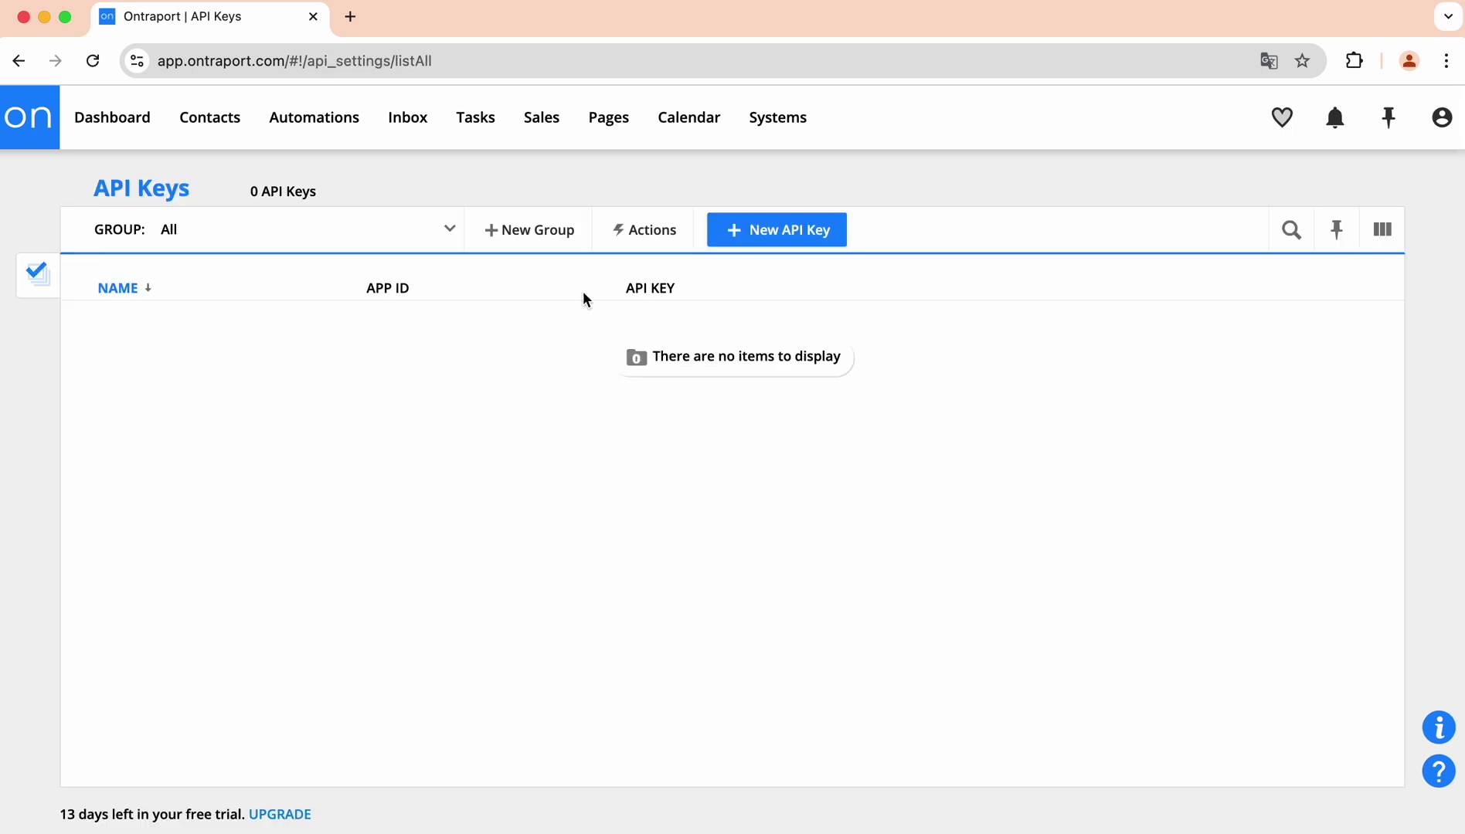
Start a new API key owned by Me with all five contact permissions enabled.
{"action": "left_click", "coordinate": [777, 233]}
{"action": "left_click", "coordinate": [592, 317]}
{"action": "left_click", "coordinate": [485, 342]}
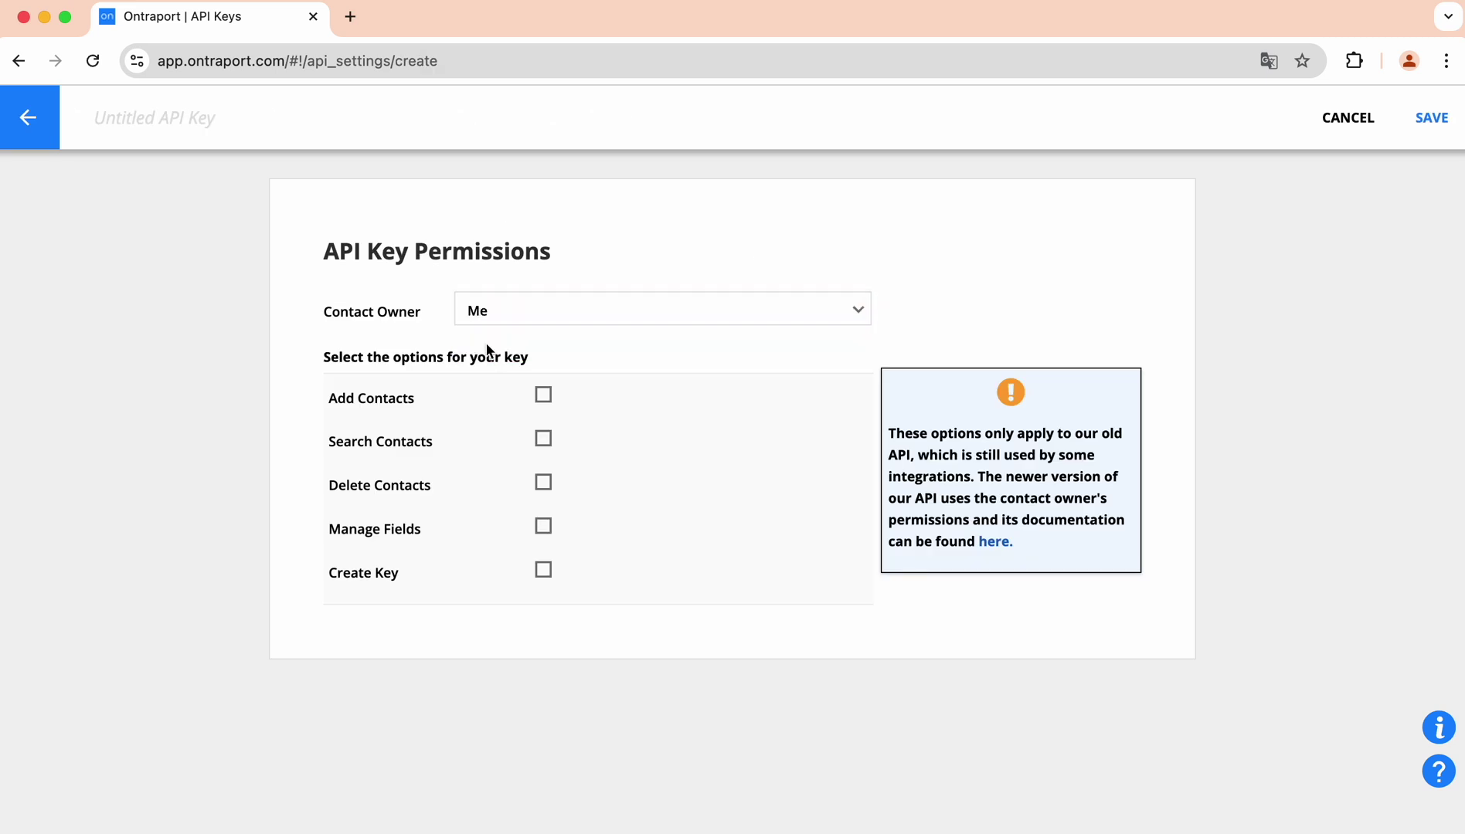
{"action": "left_click", "coordinate": [543, 395]}
{"action": "left_click", "coordinate": [543, 438]}
{"action": "left_click", "coordinate": [543, 482]}
{"action": "left_click", "coordinate": [543, 526]}
{"action": "left_click", "coordinate": [544, 571]}
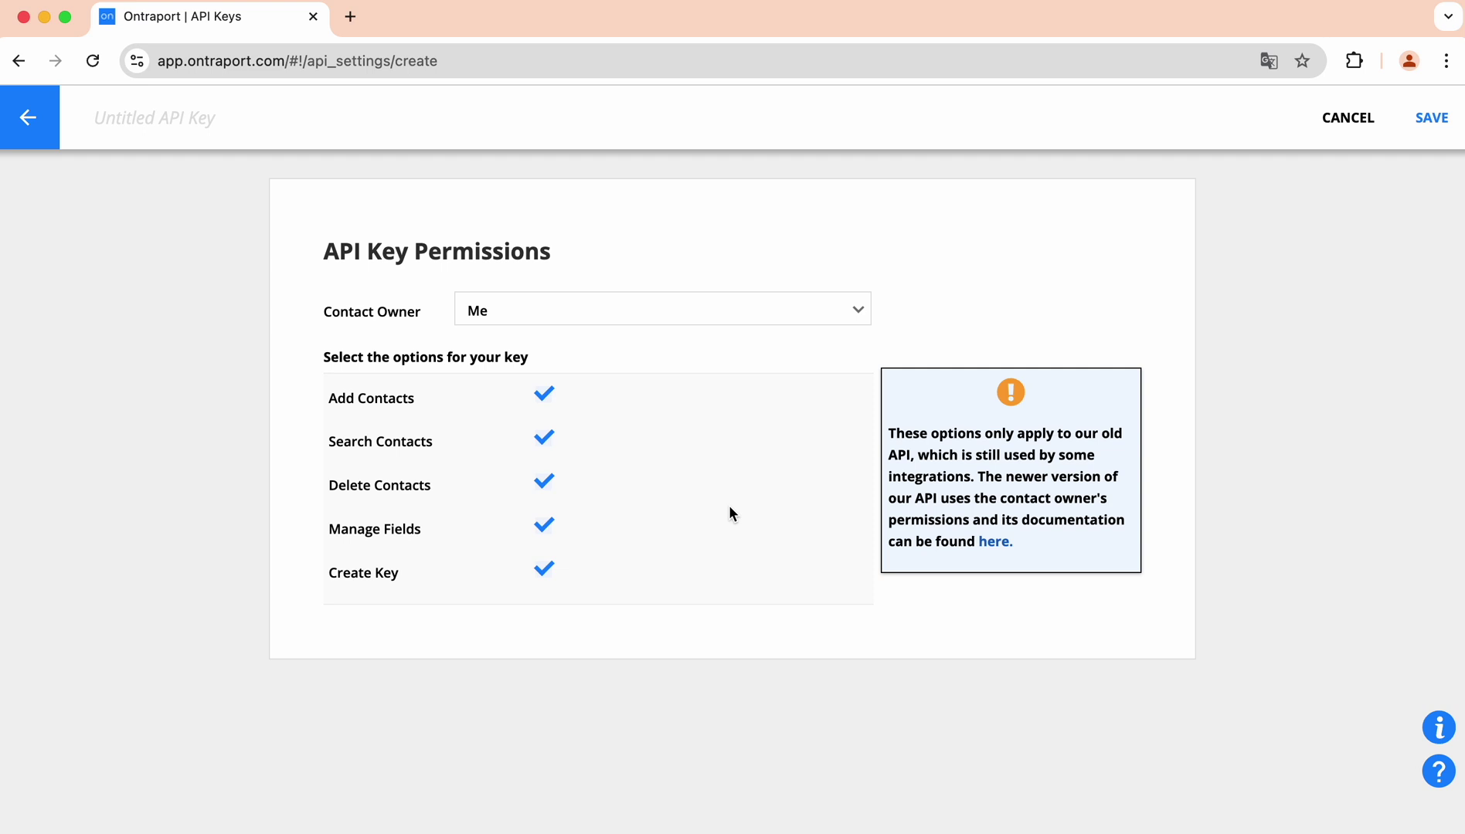
Title the key 'New Leads', save it, and copy its API key value.
{"action": "left_click", "coordinate": [379, 119]}
{"action": "type", "text": "New Leads"}
{"action": "left_click", "coordinate": [1426, 125]}
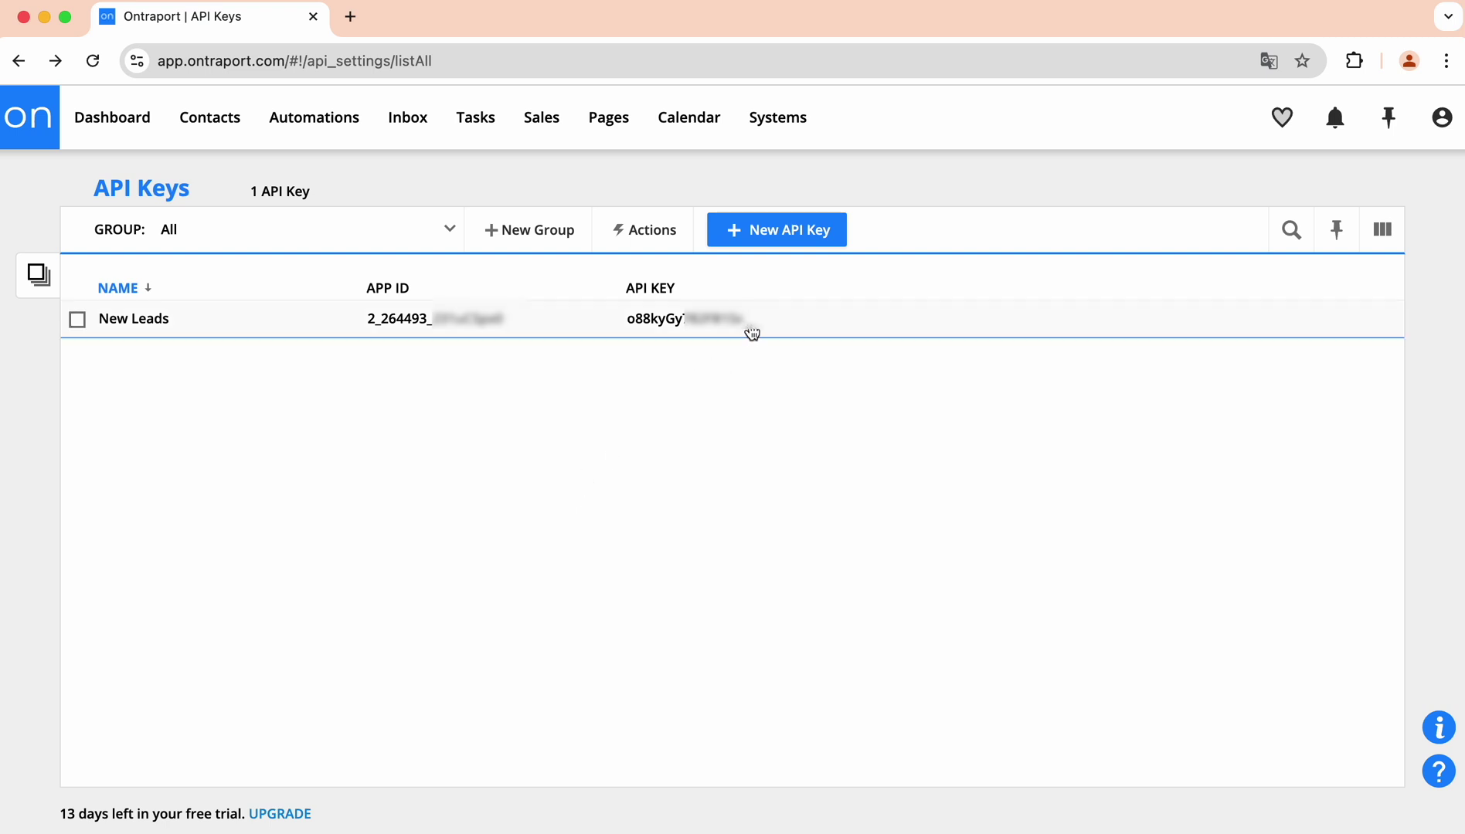
{"action": "left_click_drag", "start_coordinate": [743, 321], "coordinate": [639, 325]}
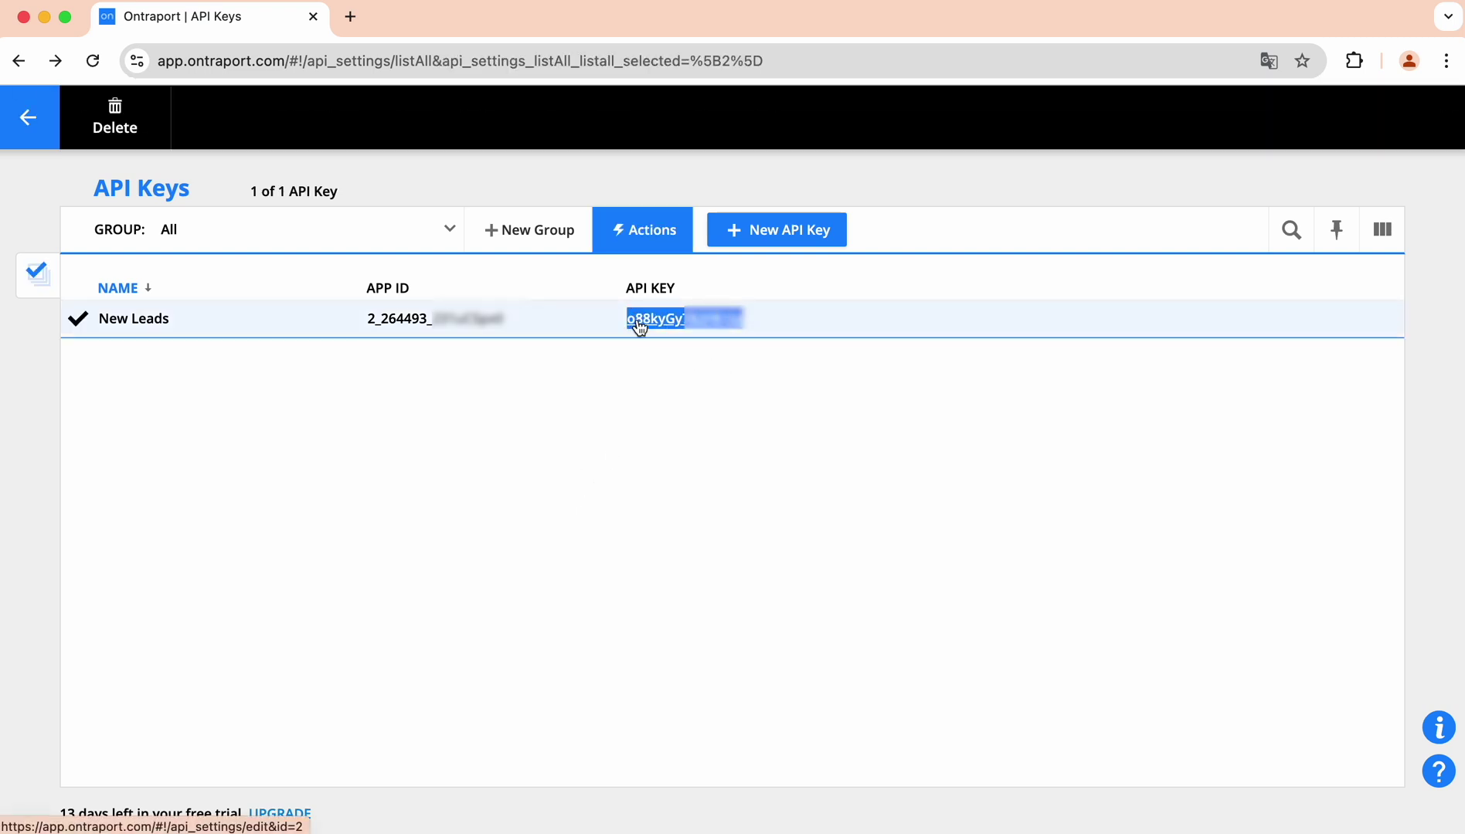
{"action": "key", "text": "super+Tab"}
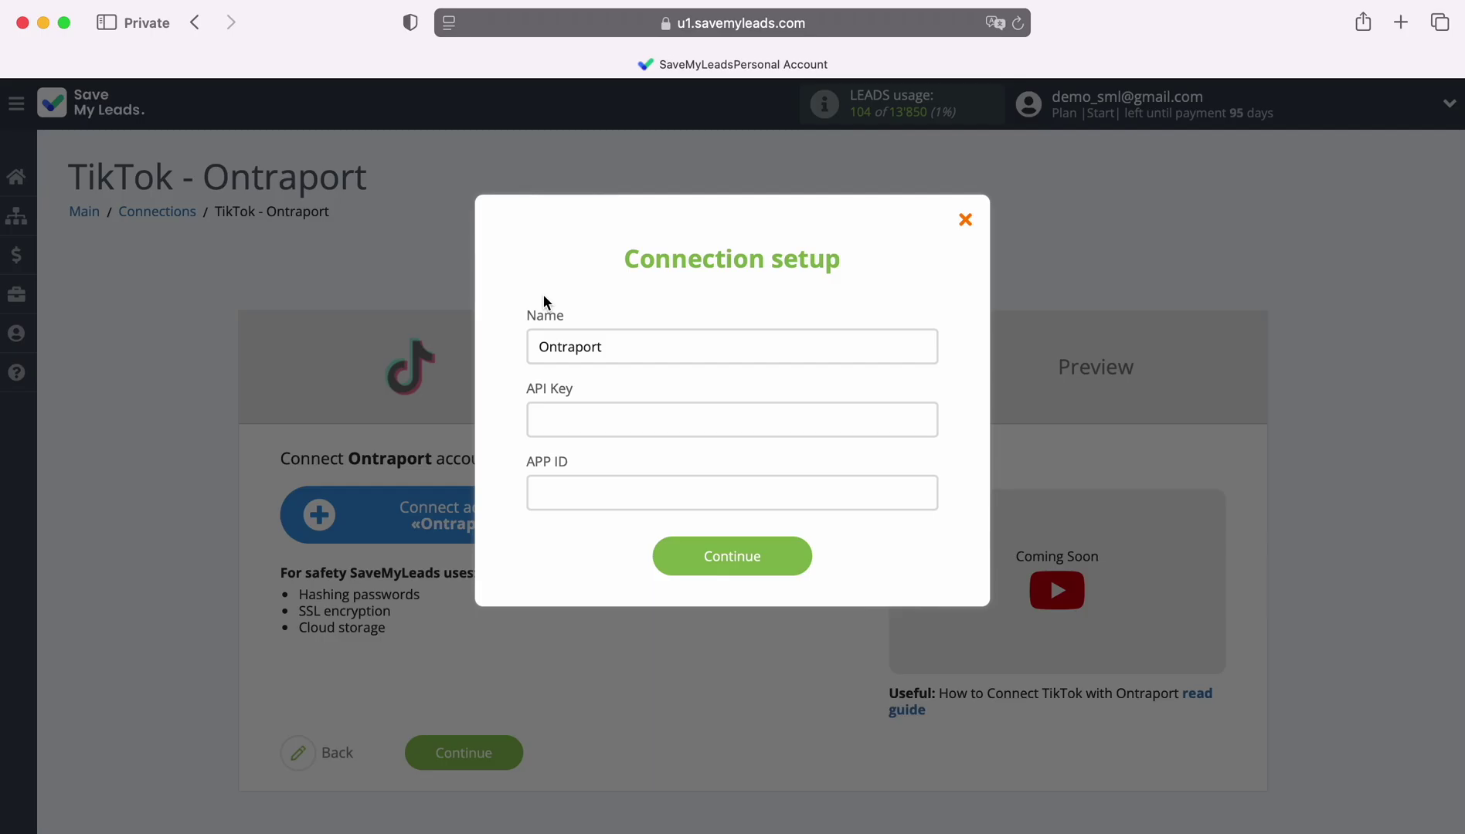
Paste the New Leads API key and the copied Ontraport App ID into SaveMyLeads' API Key and APP ID fields.
{"action": "right_click", "coordinate": [550, 418]}
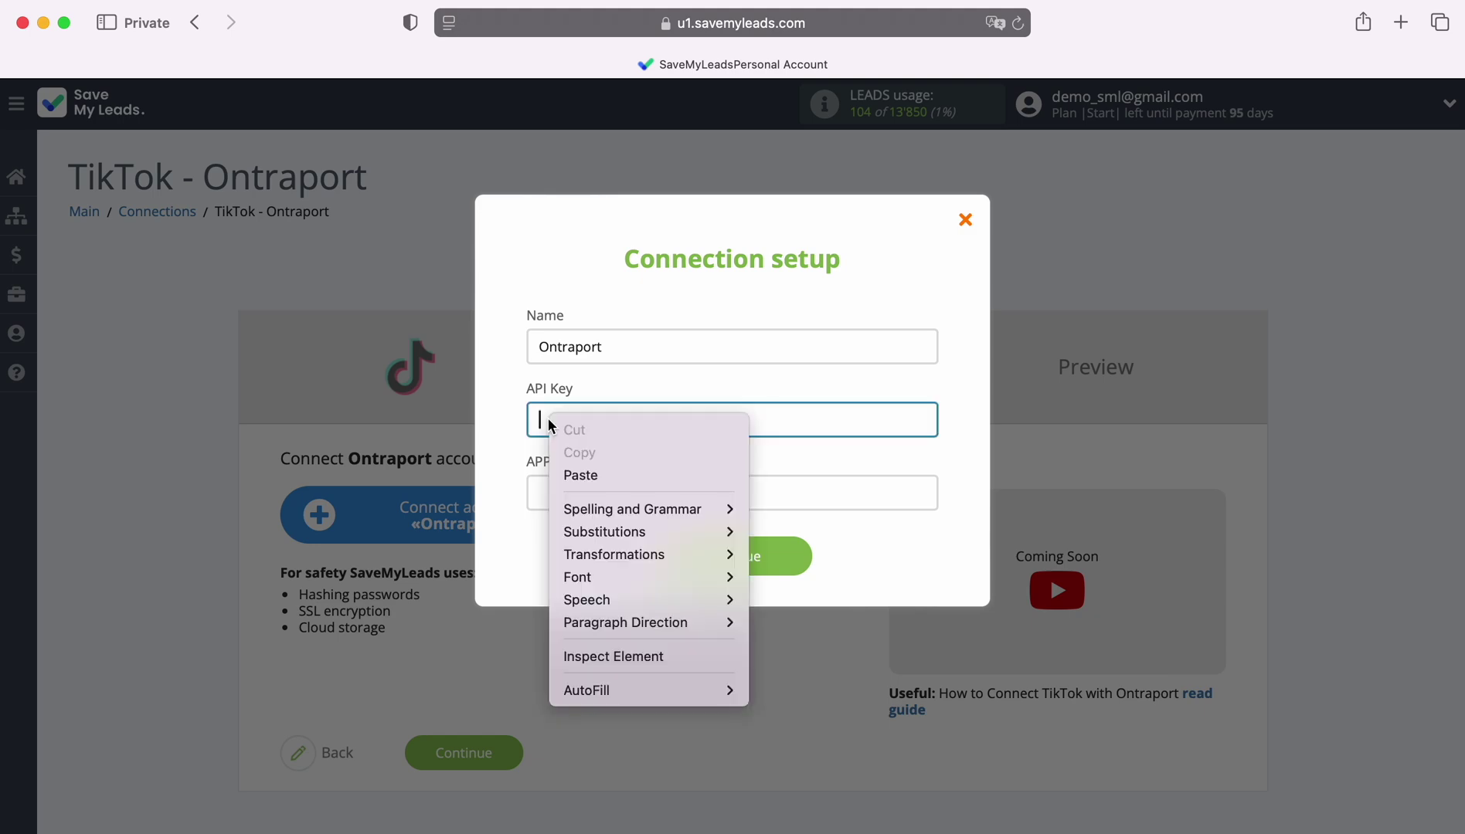
{"action": "left_click", "coordinate": [577, 473]}
{"action": "key", "text": "super+Tab"}
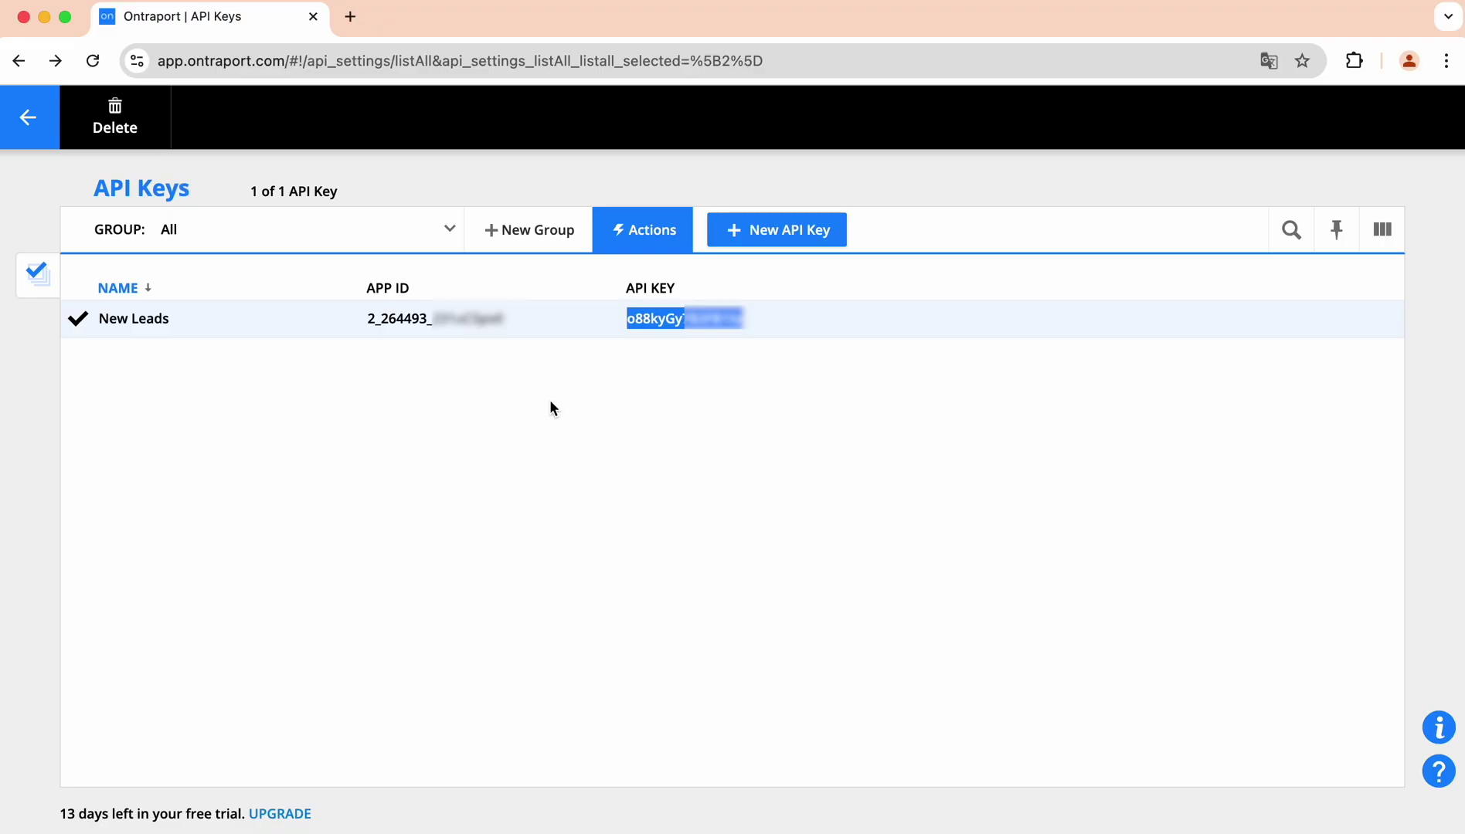
{"action": "left_click_drag", "start_coordinate": [503, 320], "coordinate": [373, 328]}
{"action": "key", "text": "super+Tab"}
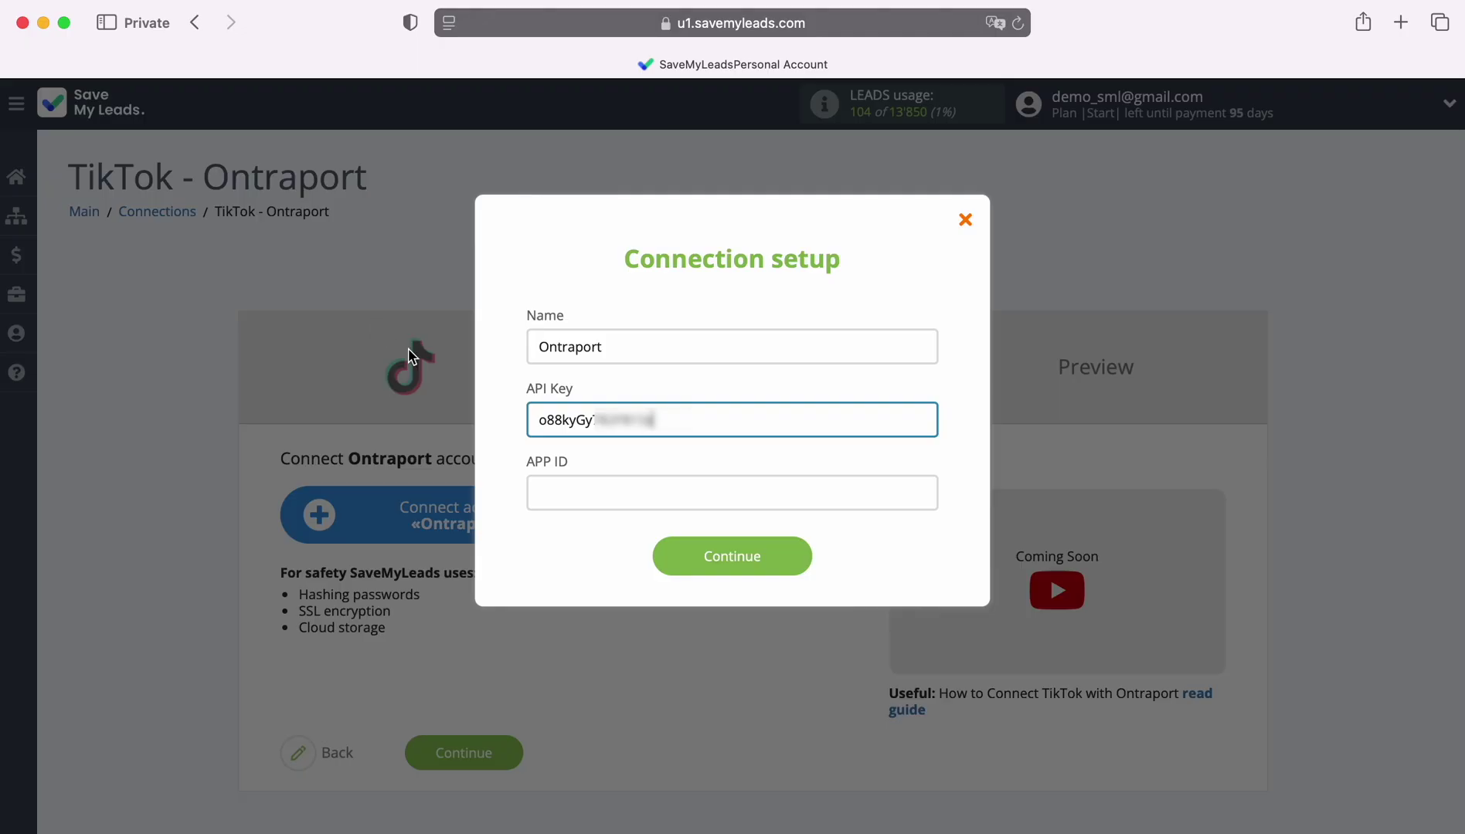
{"action": "right_click", "coordinate": [556, 492]}
{"action": "left_click", "coordinate": [587, 548]}
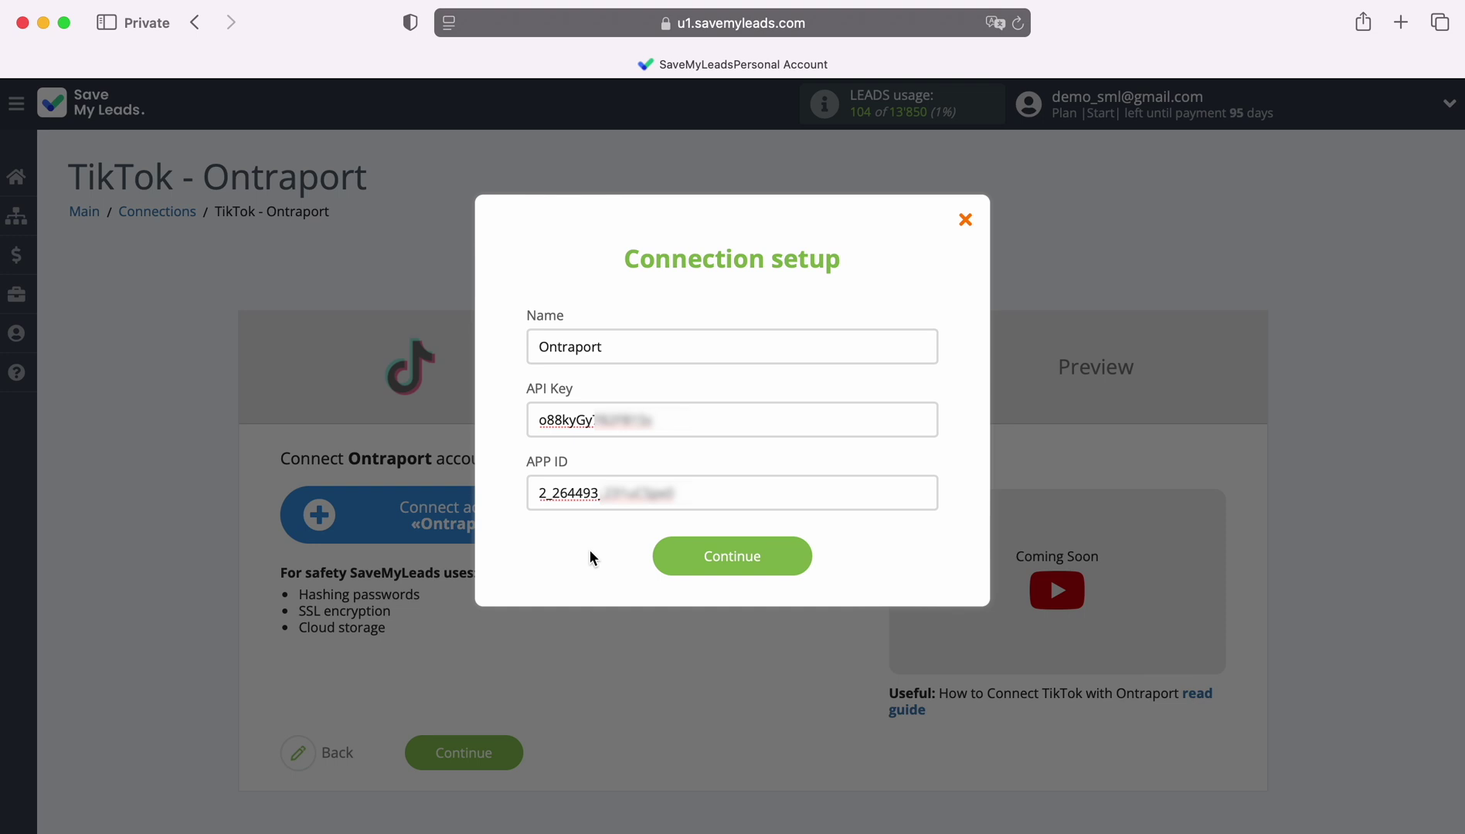
Save the Ontraport credentials and select the connected Ontraport account.
{"action": "left_click", "coordinate": [808, 555]}
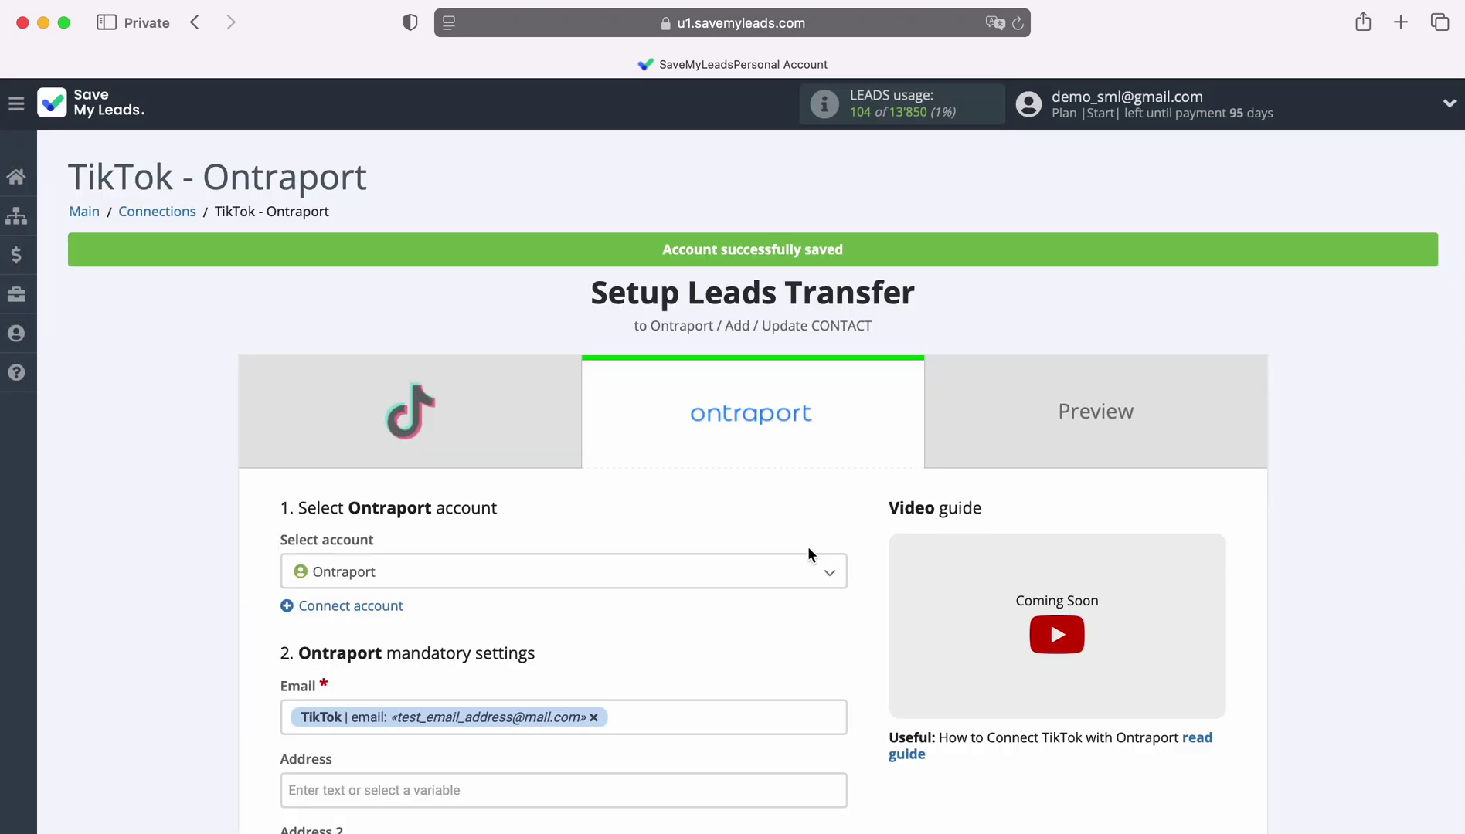
{"action": "left_click", "coordinate": [474, 578]}
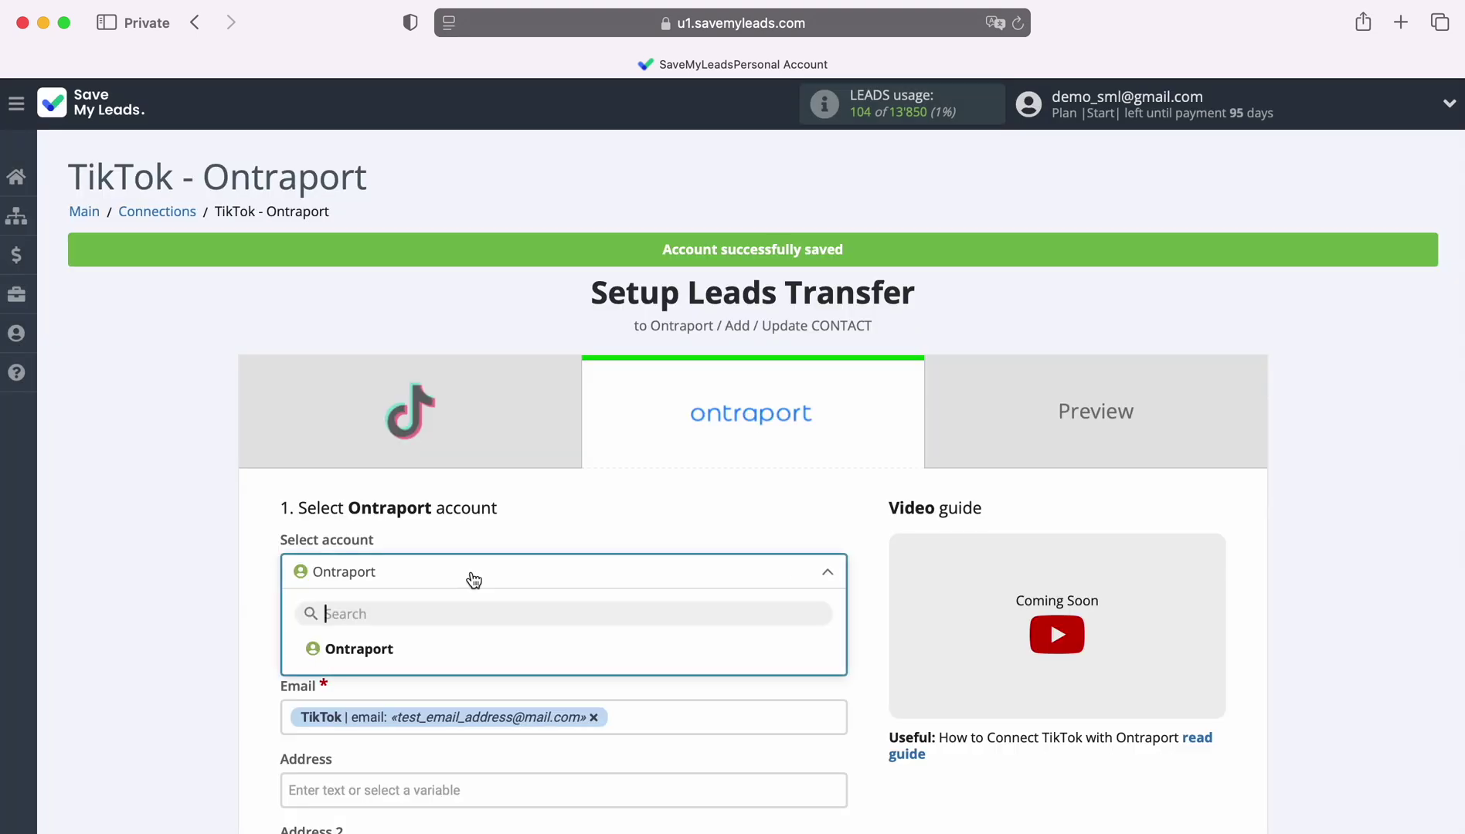
{"action": "left_click", "coordinate": [358, 649]}
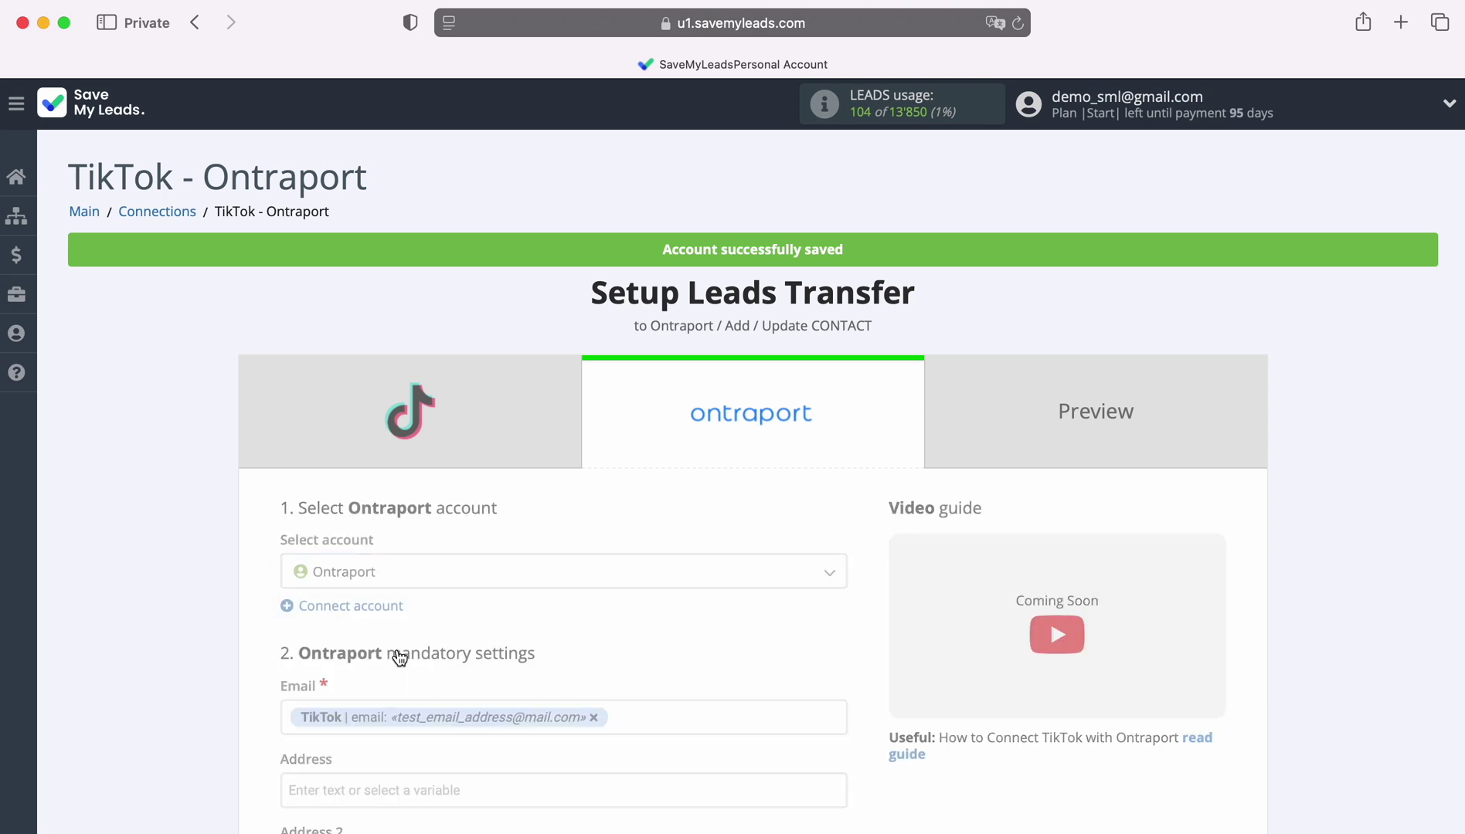
{"action": "scroll", "coordinate": [781, 593], "scroll_direction": "down", "scroll_amount": 5}
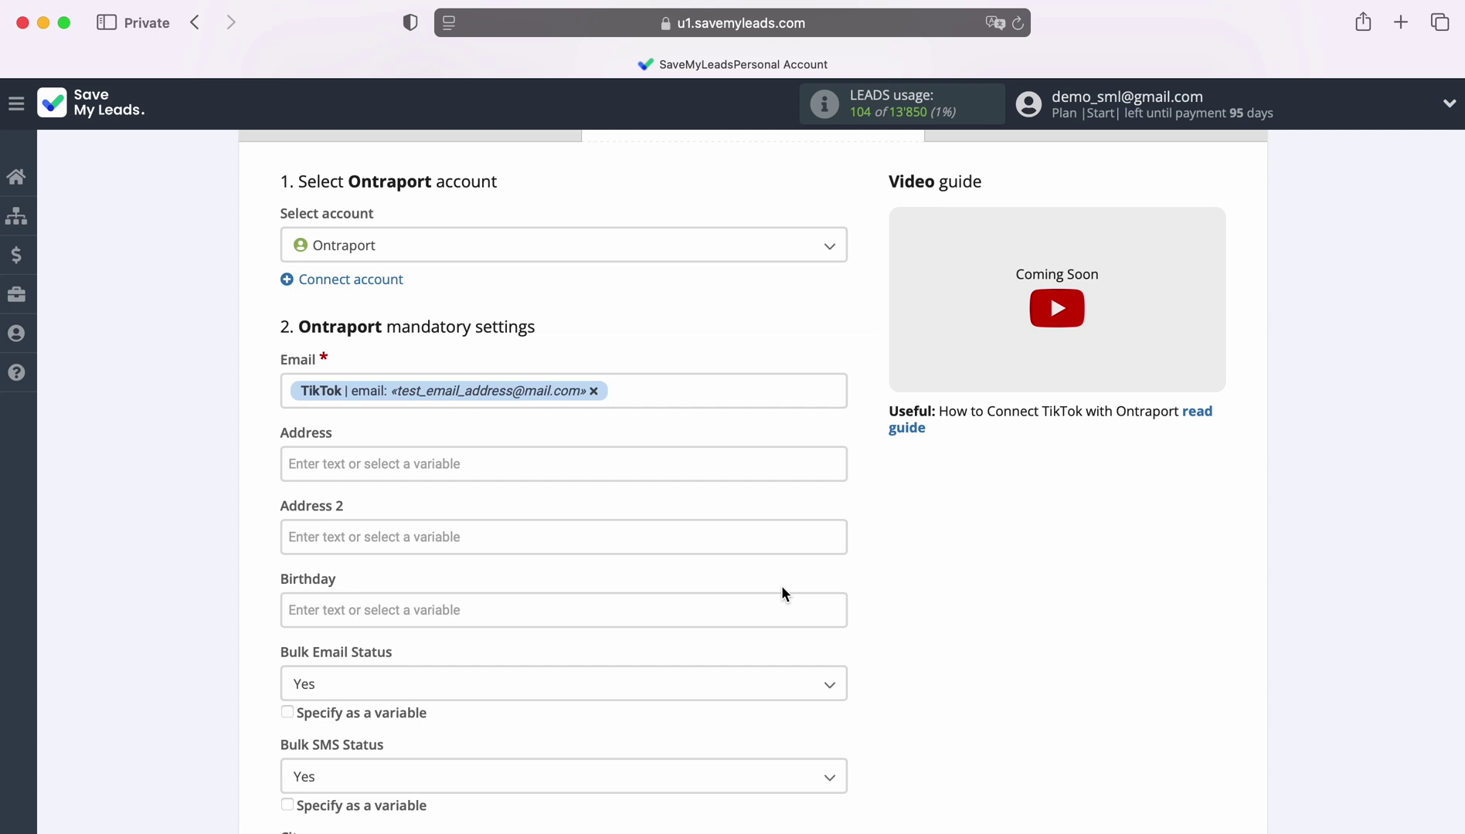
Map TikTok lead variables into the Ontraport Email and First Name fields.
{"action": "left_click", "coordinate": [652, 393]}
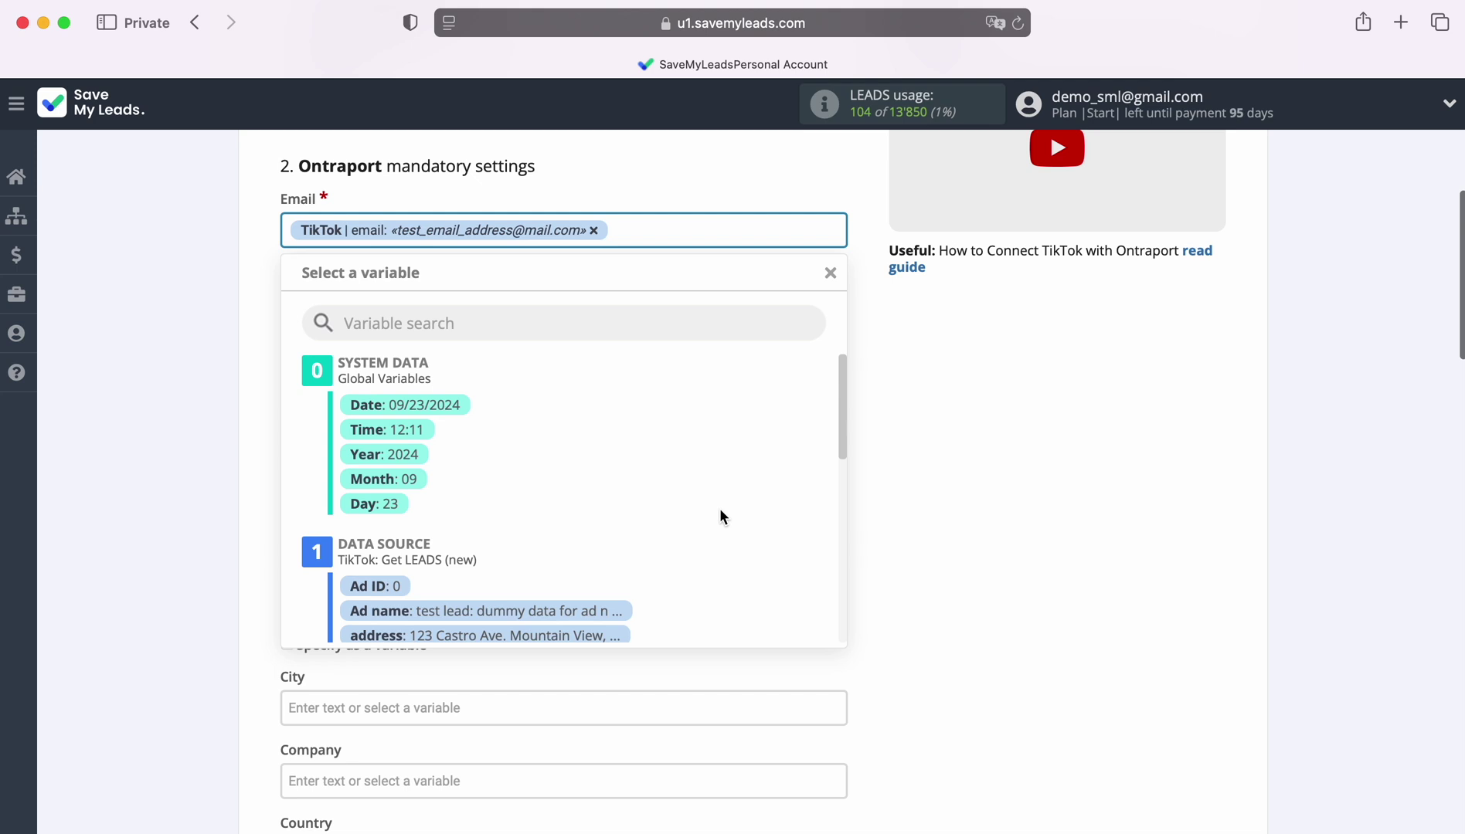
{"action": "scroll", "coordinate": [720, 513], "scroll_direction": "down", "scroll_amount": 5}
{"action": "scroll", "coordinate": [719, 513], "scroll_direction": "down", "scroll_amount": 2}
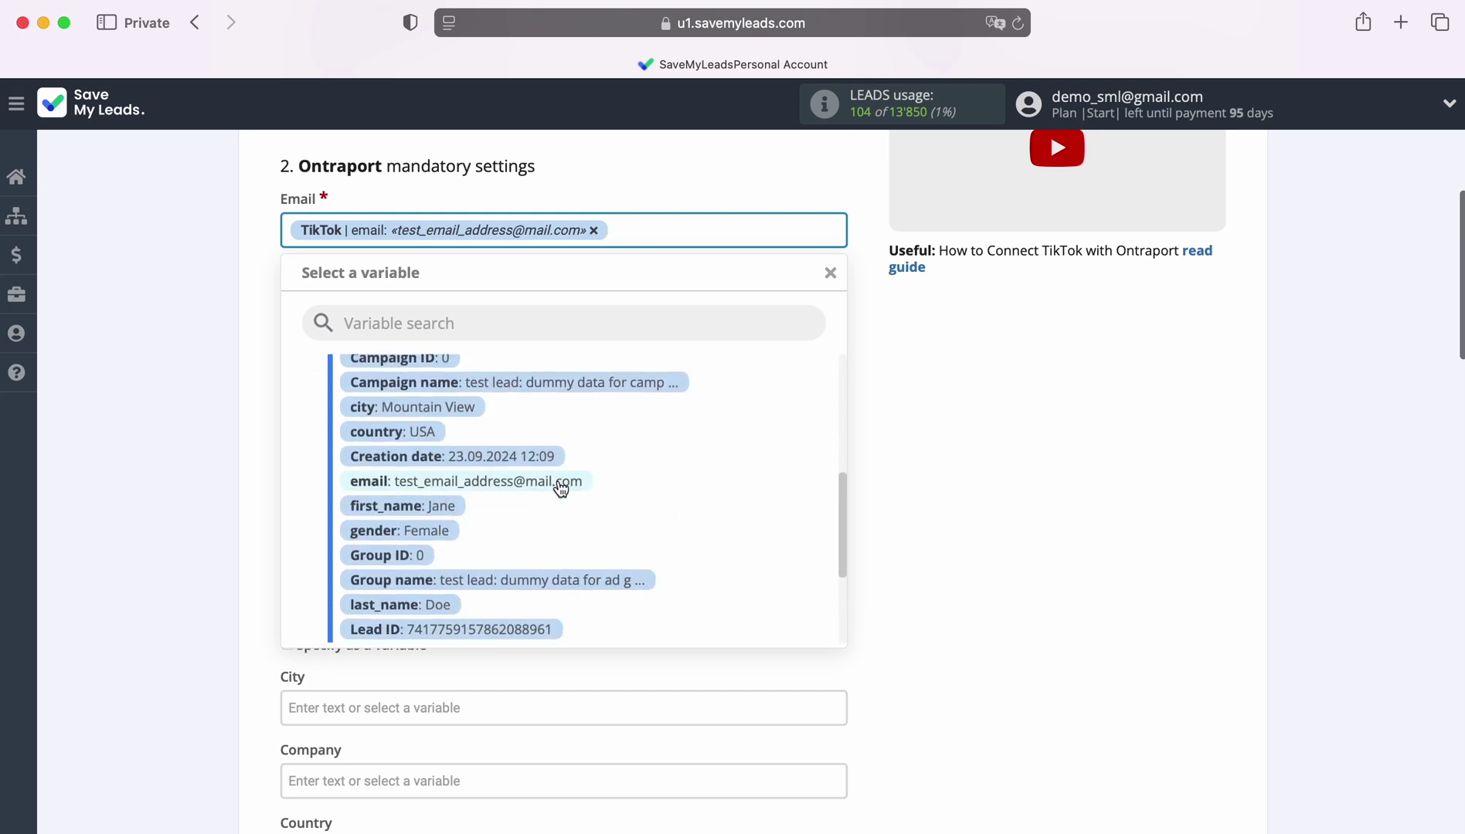
{"action": "left_click", "coordinate": [889, 463]}
{"action": "scroll", "coordinate": [688, 483], "scroll_direction": "down", "scroll_amount": 6}
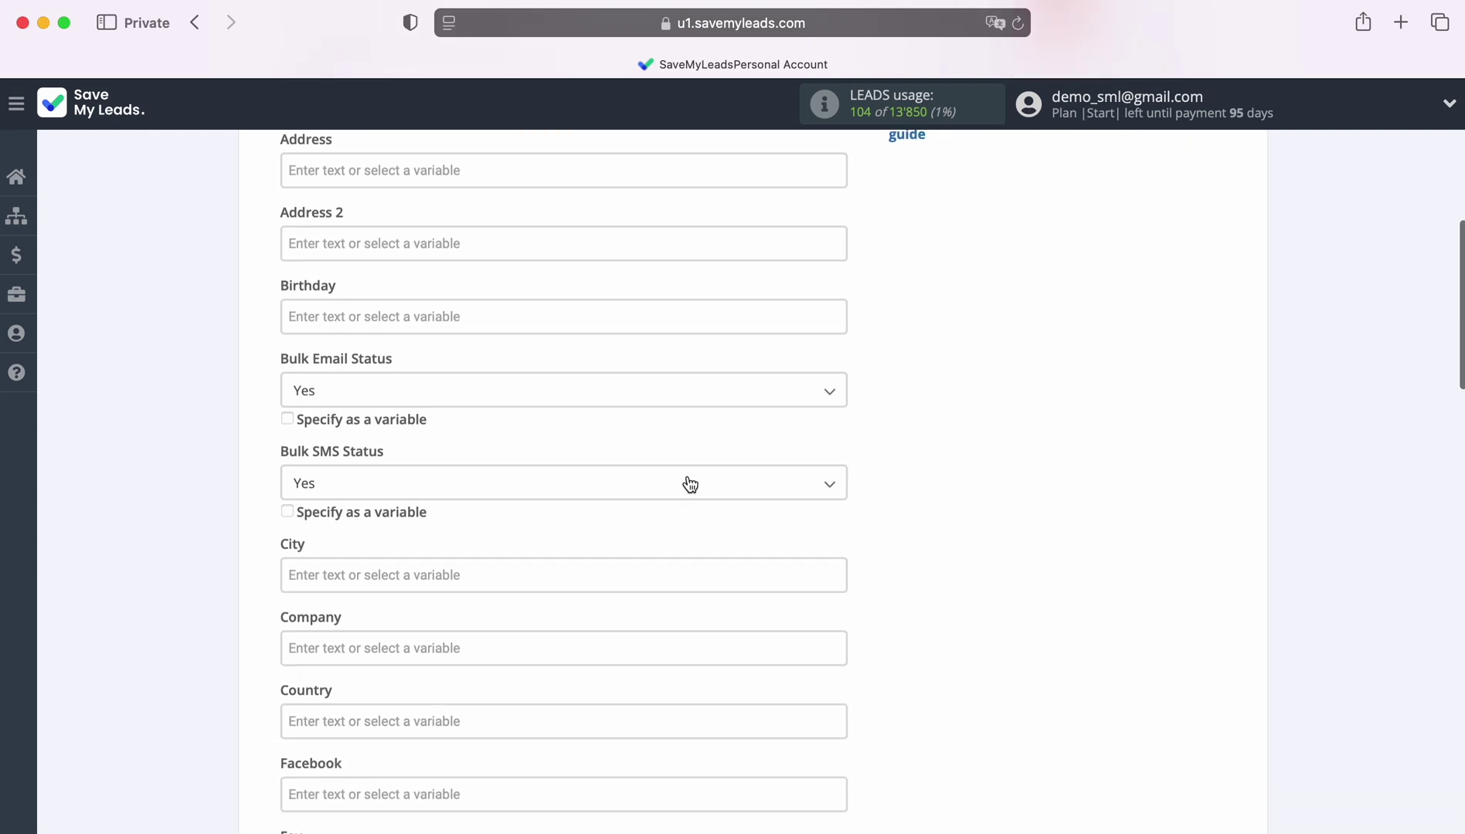
{"action": "scroll", "coordinate": [685, 475], "scroll_direction": "down", "scroll_amount": 3}
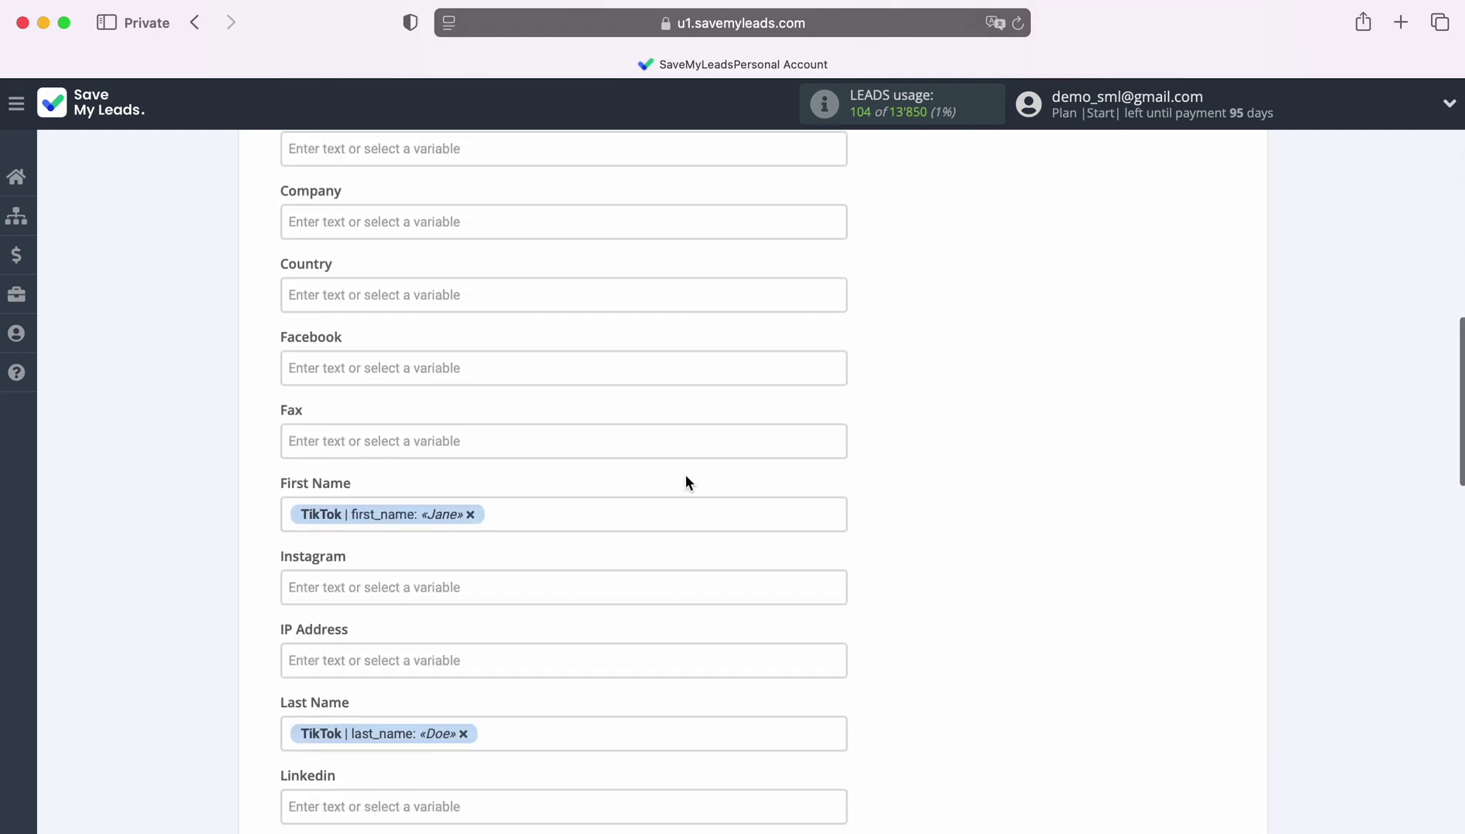
{"action": "left_click", "coordinate": [545, 384]}
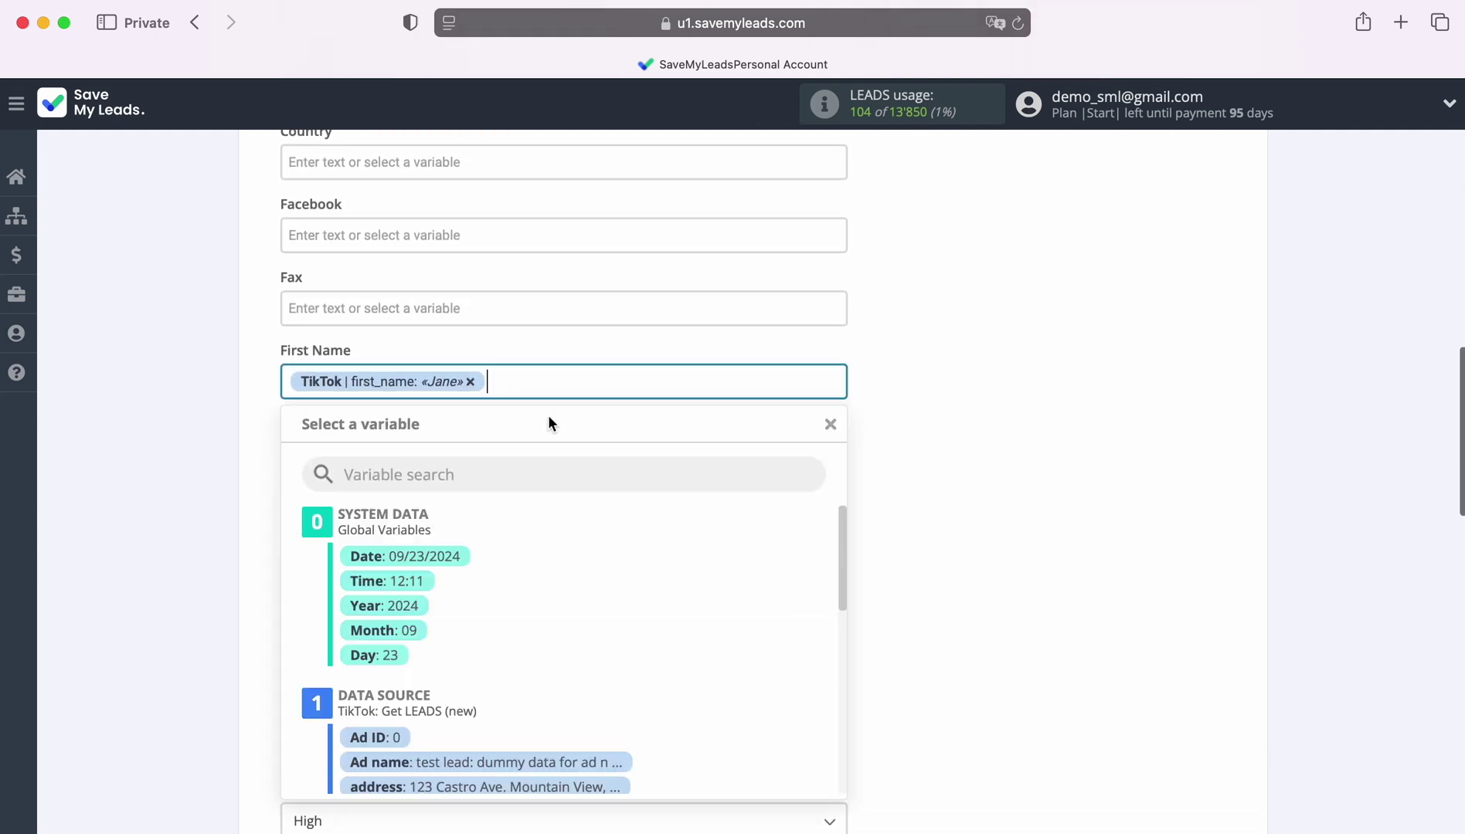
{"action": "scroll", "coordinate": [709, 480], "scroll_direction": "down", "scroll_amount": 5}
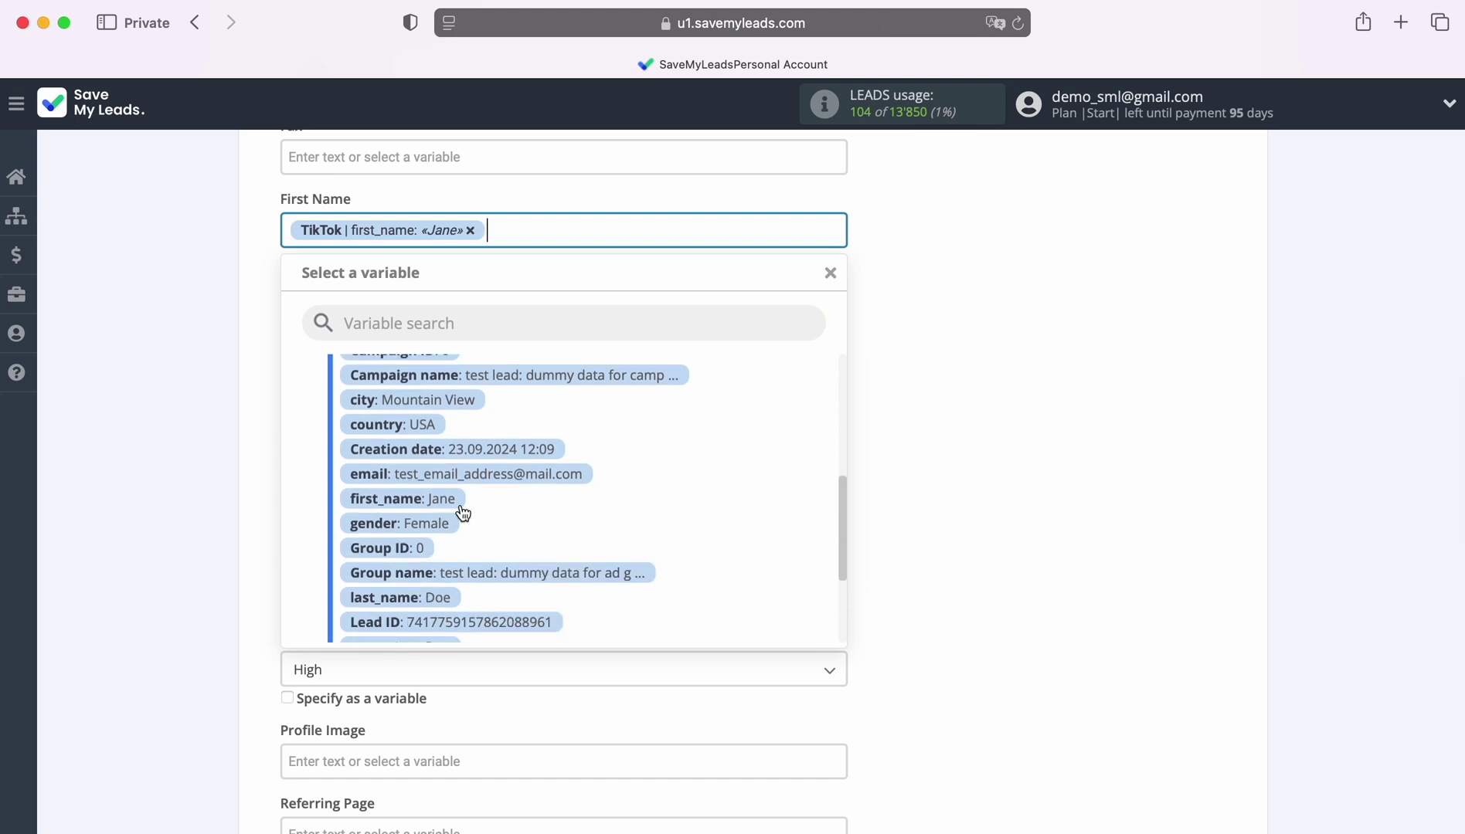
{"action": "left_click", "coordinate": [895, 438]}
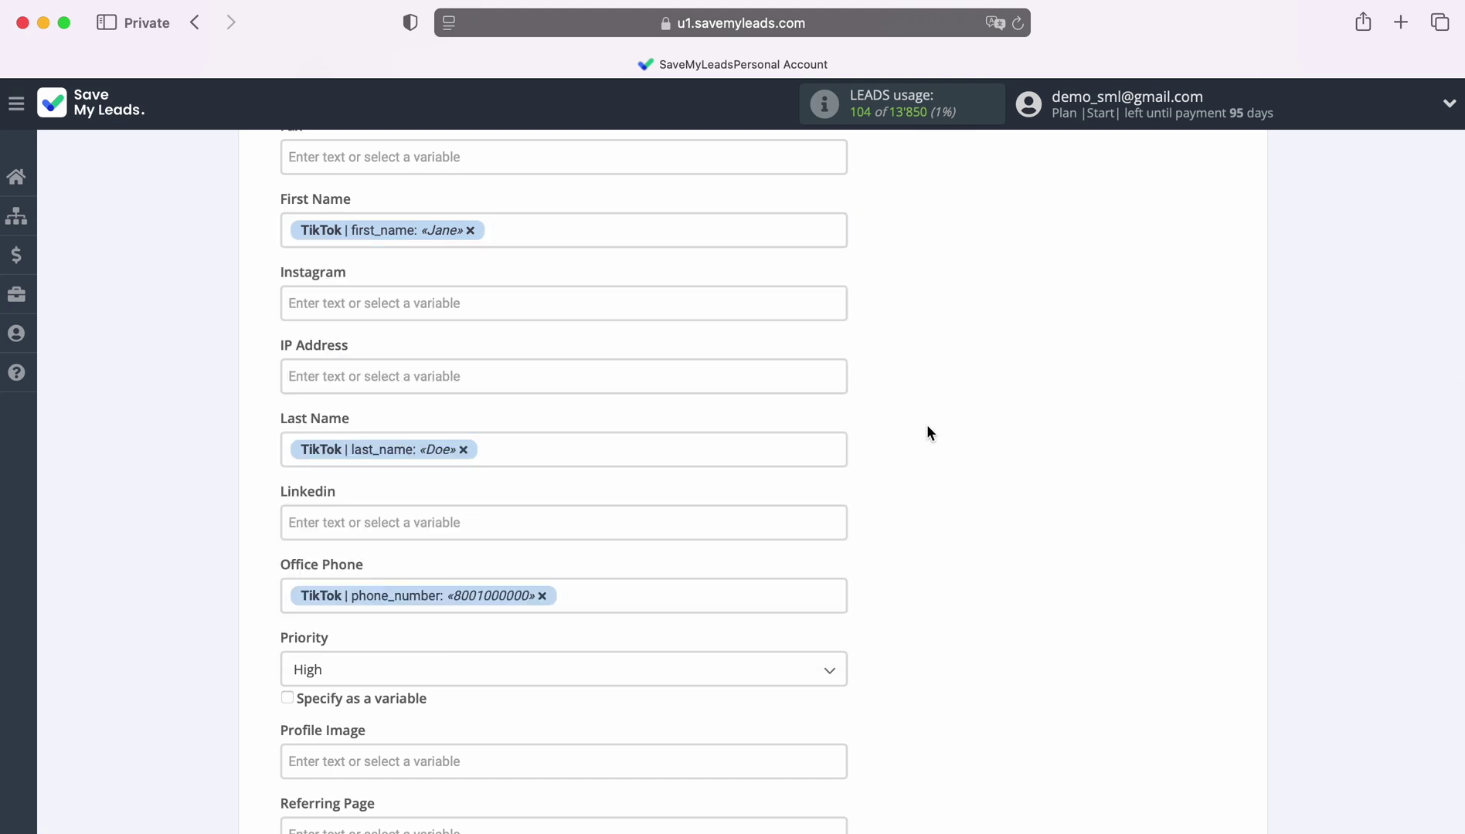
Map TikTok last_name to Last Name and phone_number to Office Phone.
{"action": "scroll", "coordinate": [926, 427], "scroll_direction": "down", "scroll_amount": 2}
{"action": "left_click", "coordinate": [598, 314]}
{"action": "scroll", "coordinate": [696, 521], "scroll_direction": "down", "scroll_amount": 5}
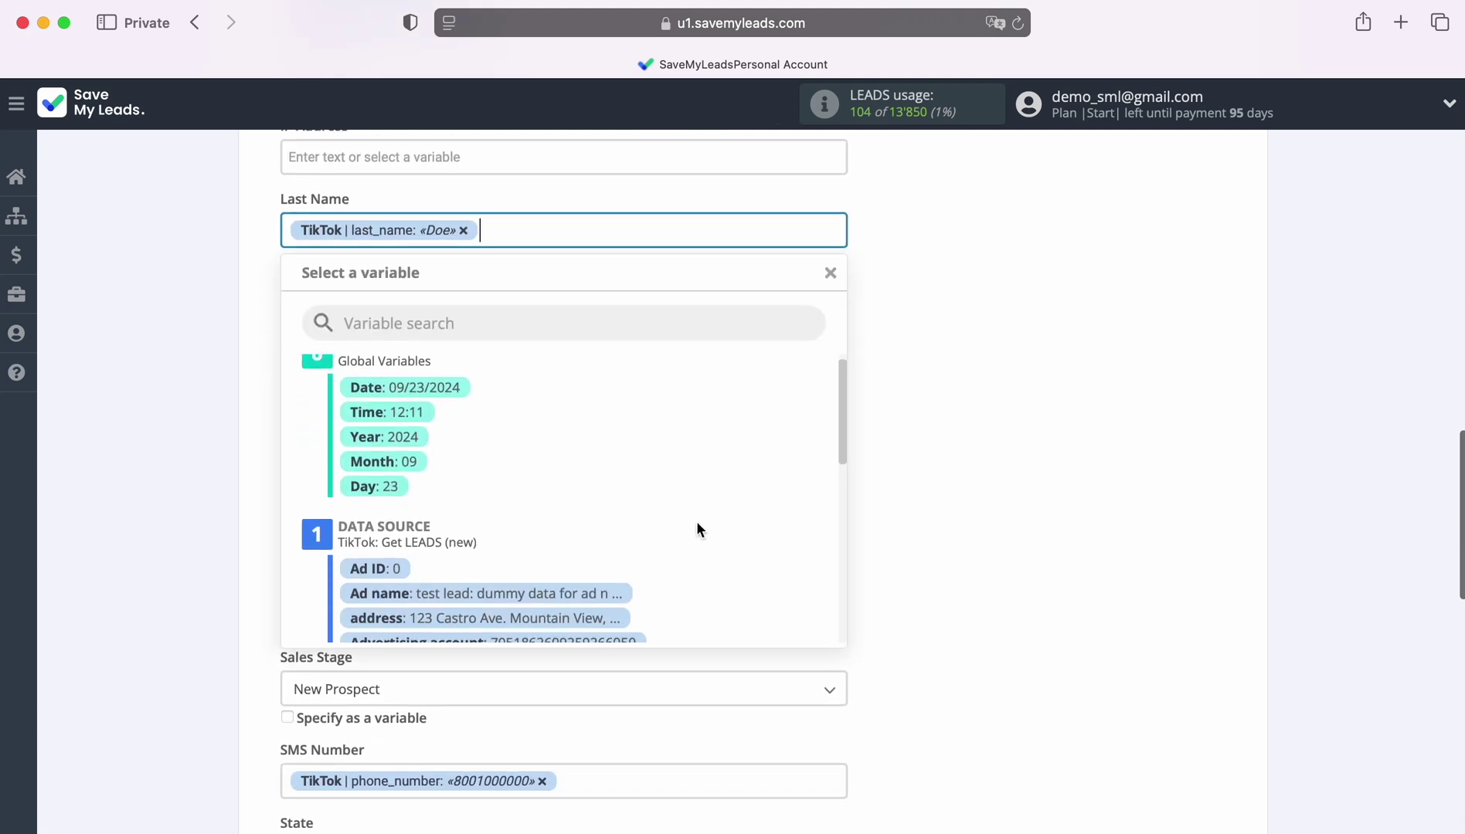
{"action": "scroll", "coordinate": [656, 522], "scroll_direction": "down", "scroll_amount": 1}
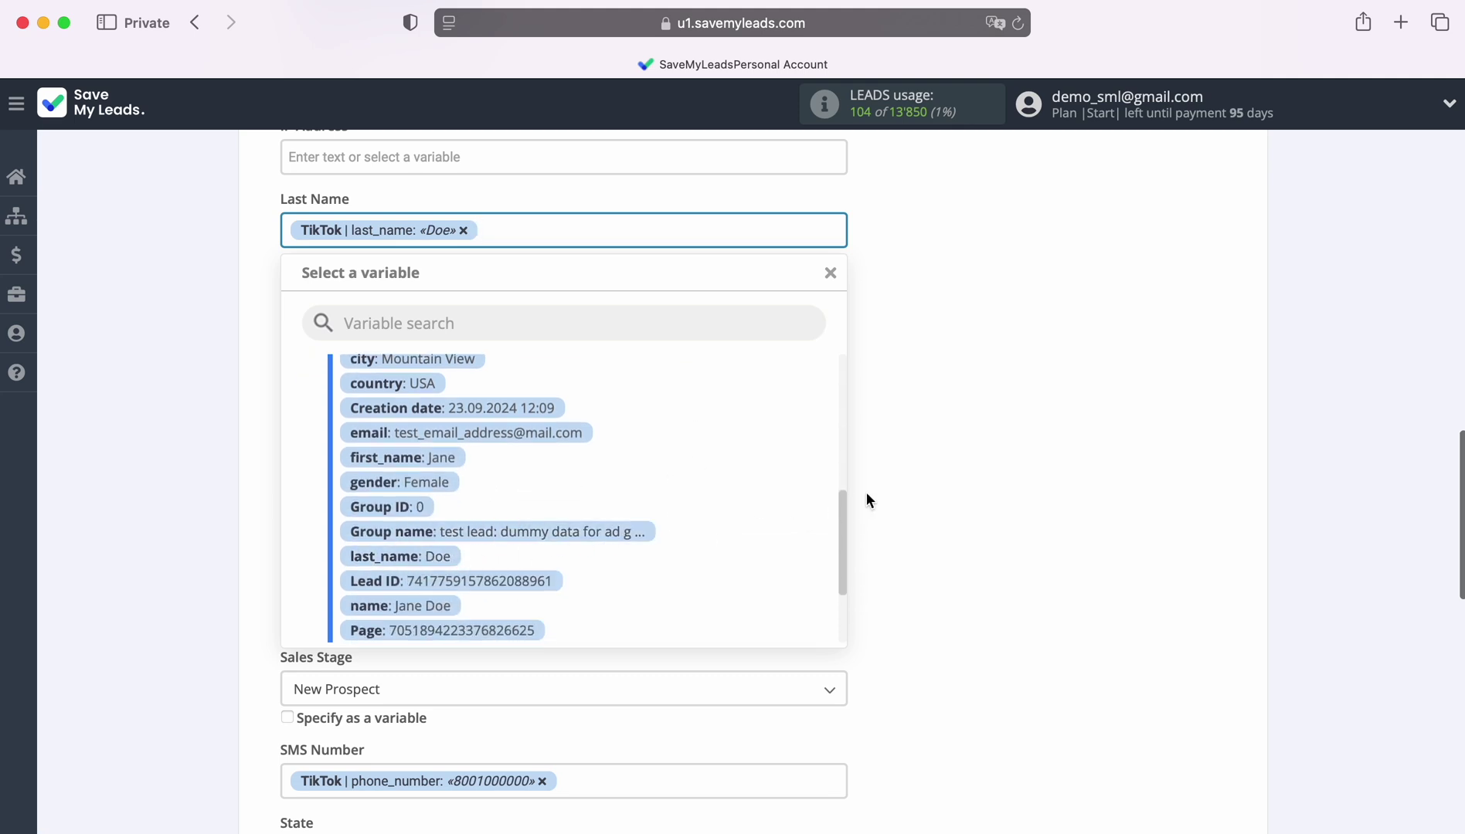
{"action": "left_click", "coordinate": [910, 476]}
{"action": "left_click", "coordinate": [719, 384]}
{"action": "scroll", "coordinate": [720, 530], "scroll_direction": "down", "scroll_amount": 10}
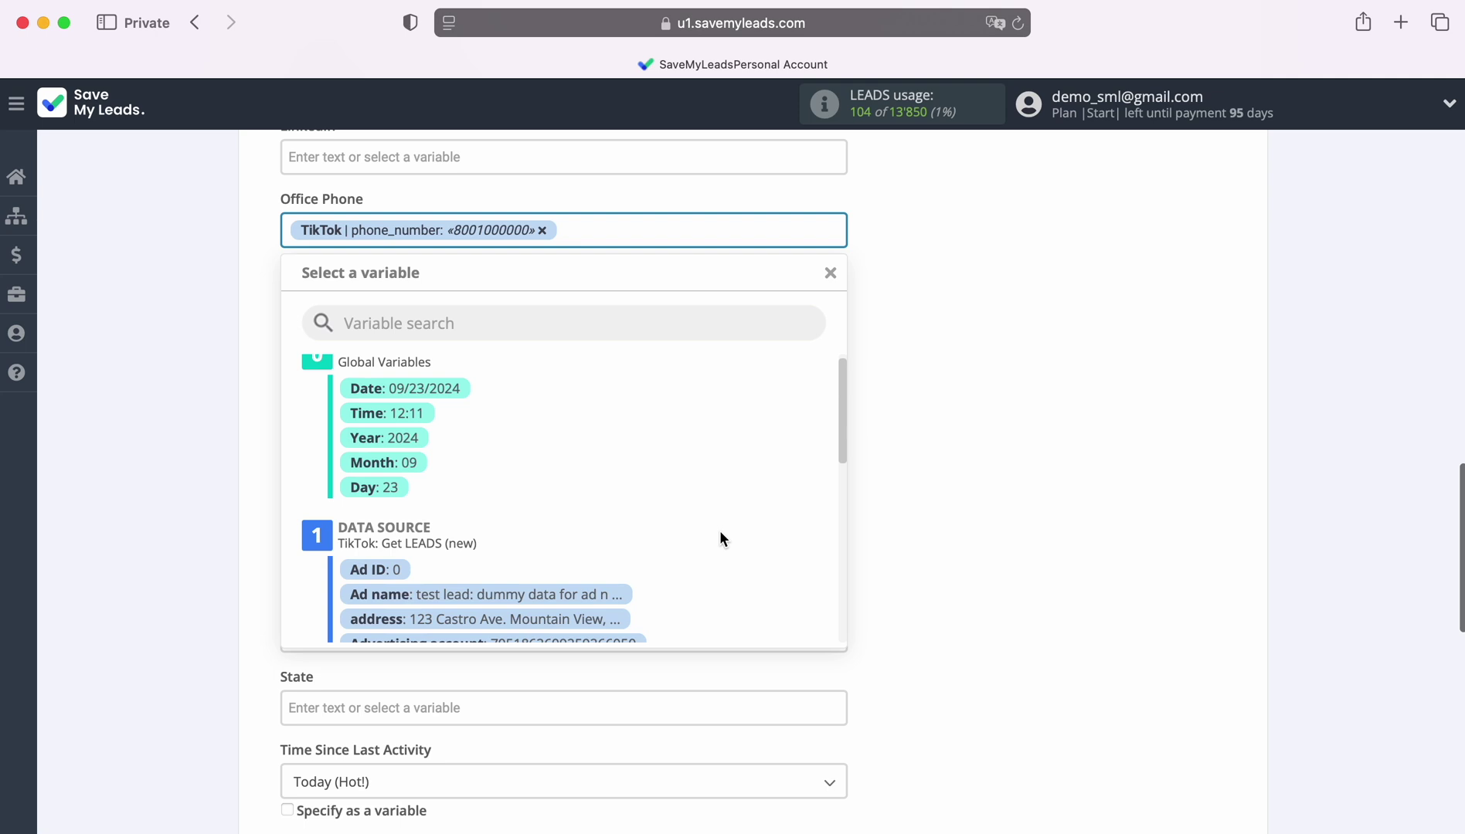
{"action": "scroll", "coordinate": [720, 529], "scroll_direction": "down", "scroll_amount": 5}
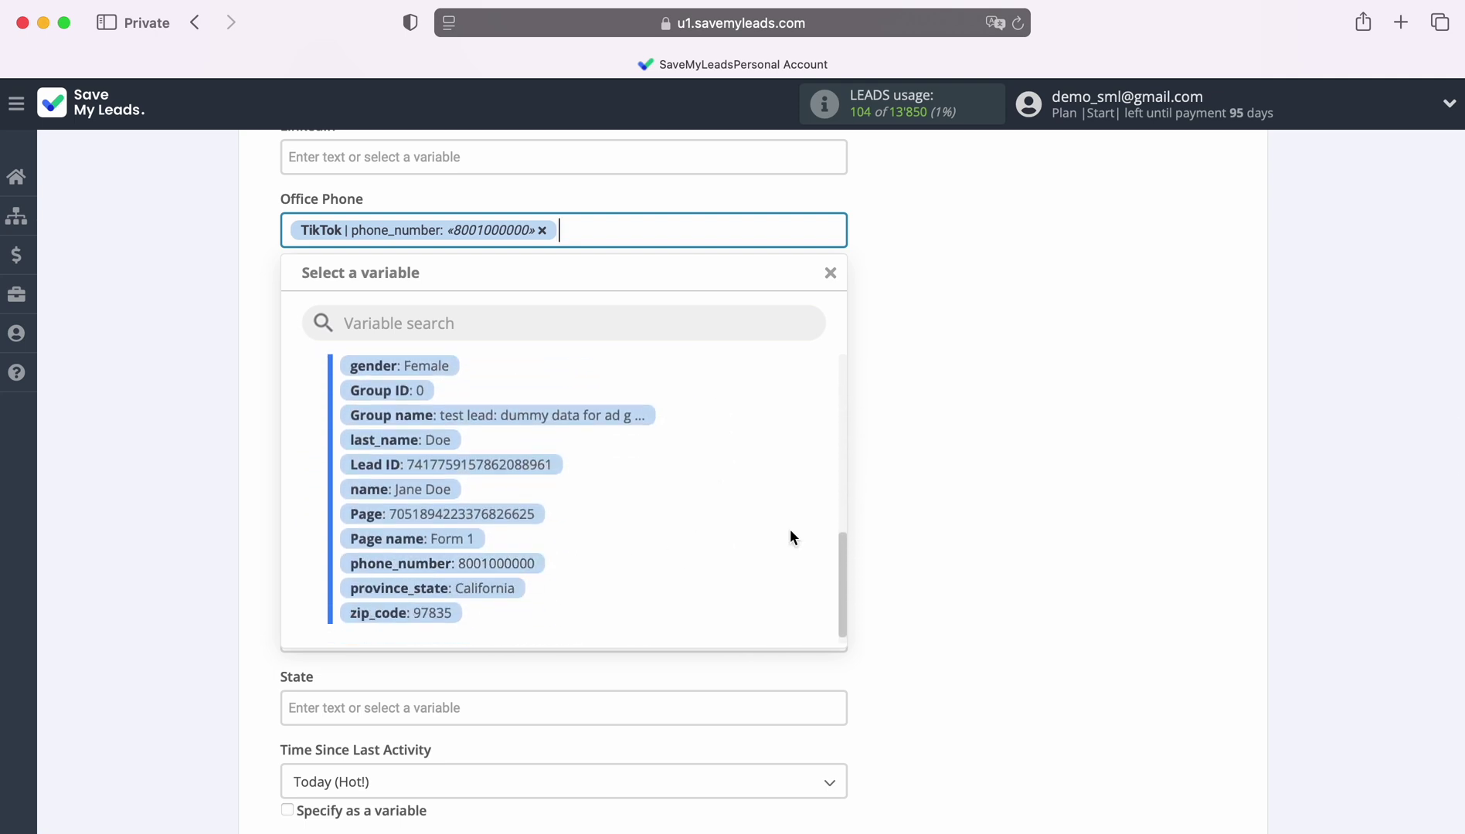
{"action": "left_click", "coordinate": [983, 482]}
{"action": "scroll", "coordinate": [980, 510], "scroll_direction": "down", "scroll_amount": 3}
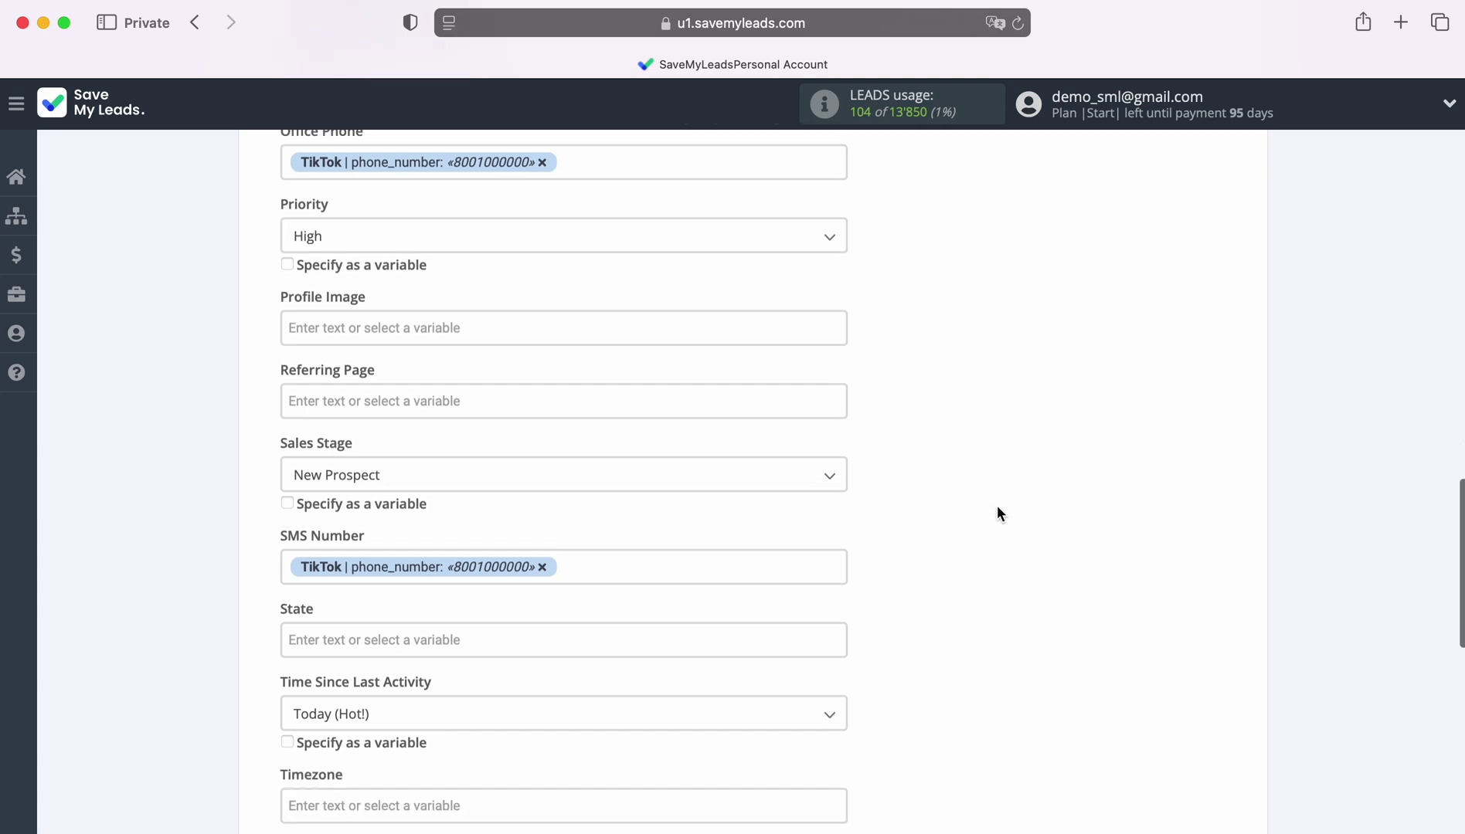
{"action": "scroll", "coordinate": [1000, 507], "scroll_direction": "down", "scroll_amount": 5}
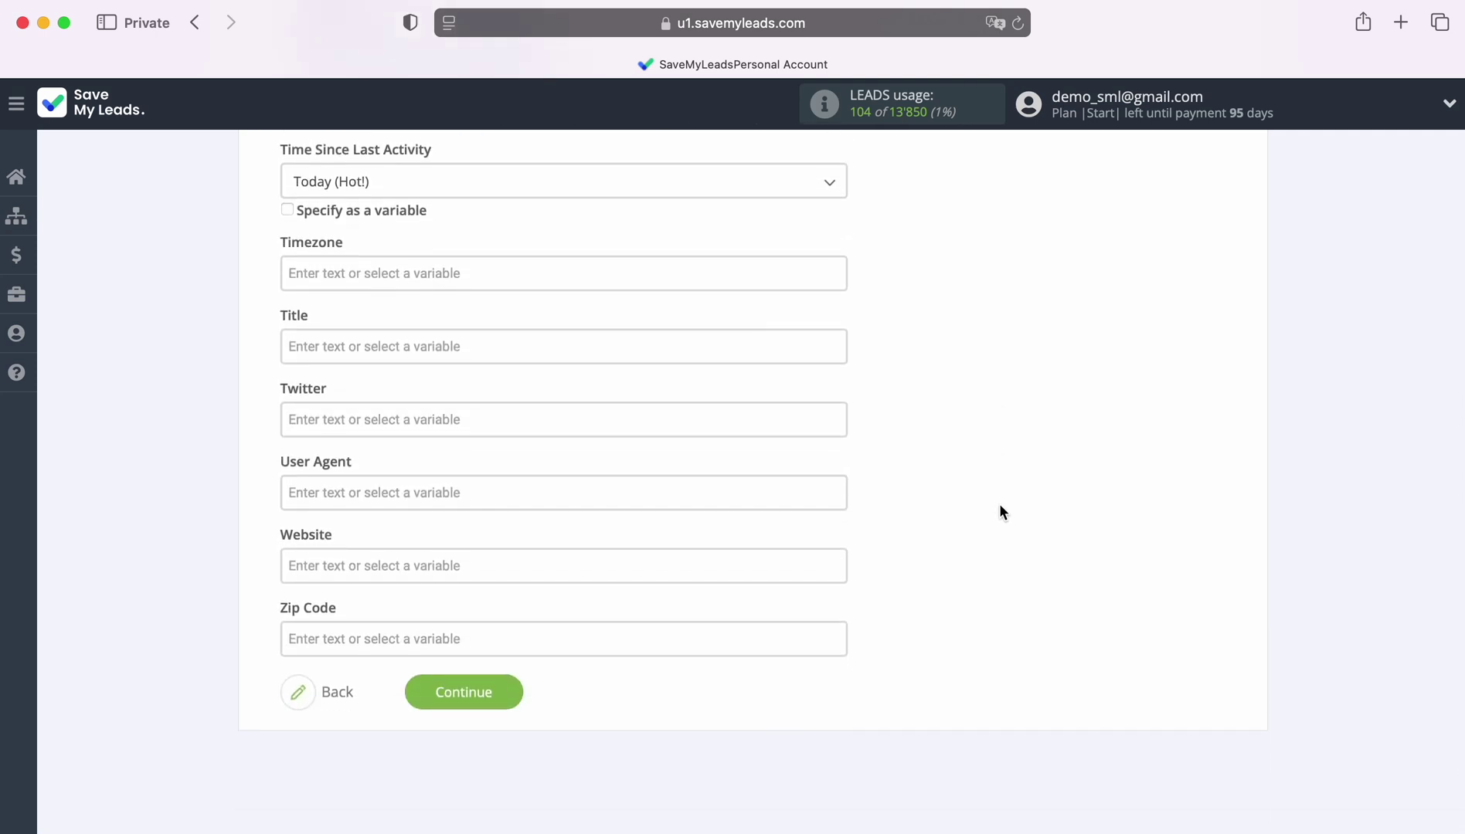
Continue to the preview, review the sample TikTok lead, and send it to Ontraport as test data.
{"action": "left_click", "coordinate": [512, 689]}
{"action": "scroll", "coordinate": [1372, 496], "scroll_direction": "down", "scroll_amount": 4}
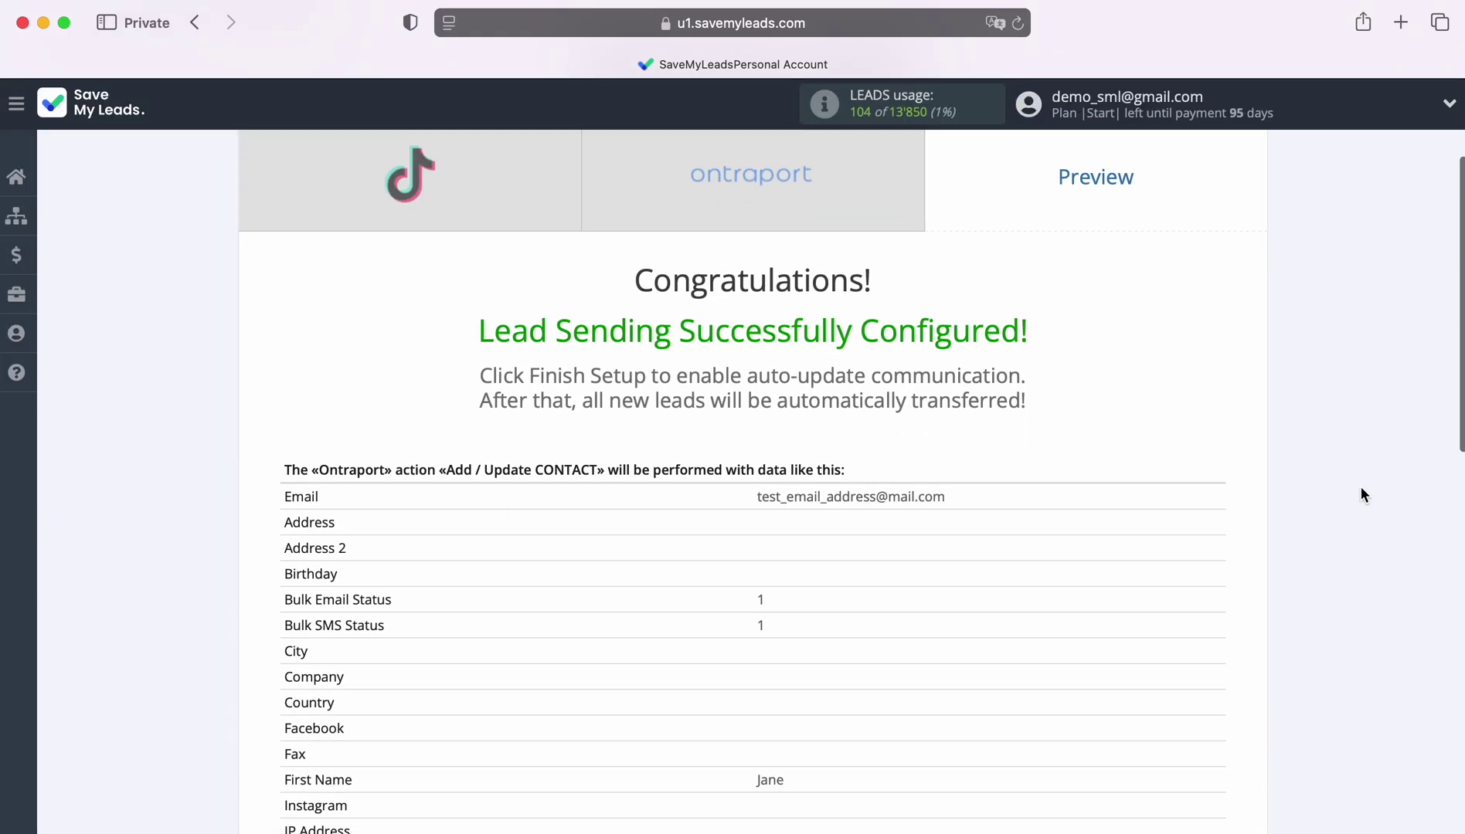
{"action": "scroll", "coordinate": [1347, 484], "scroll_direction": "down", "scroll_amount": 4}
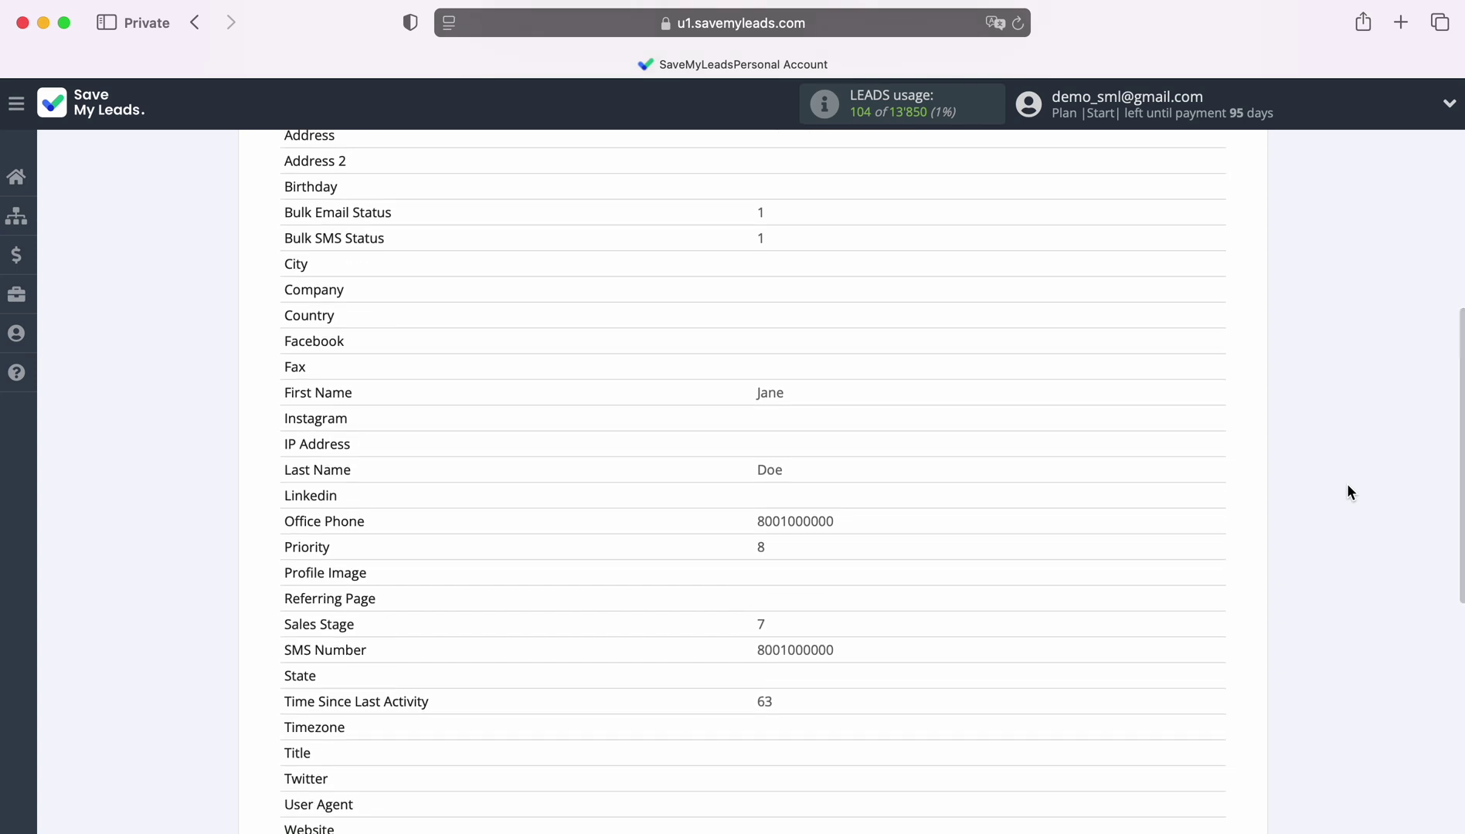
{"action": "scroll", "coordinate": [1346, 484], "scroll_direction": "down", "scroll_amount": 3}
{"action": "scroll", "coordinate": [1347, 484], "scroll_direction": "down", "scroll_amount": 1}
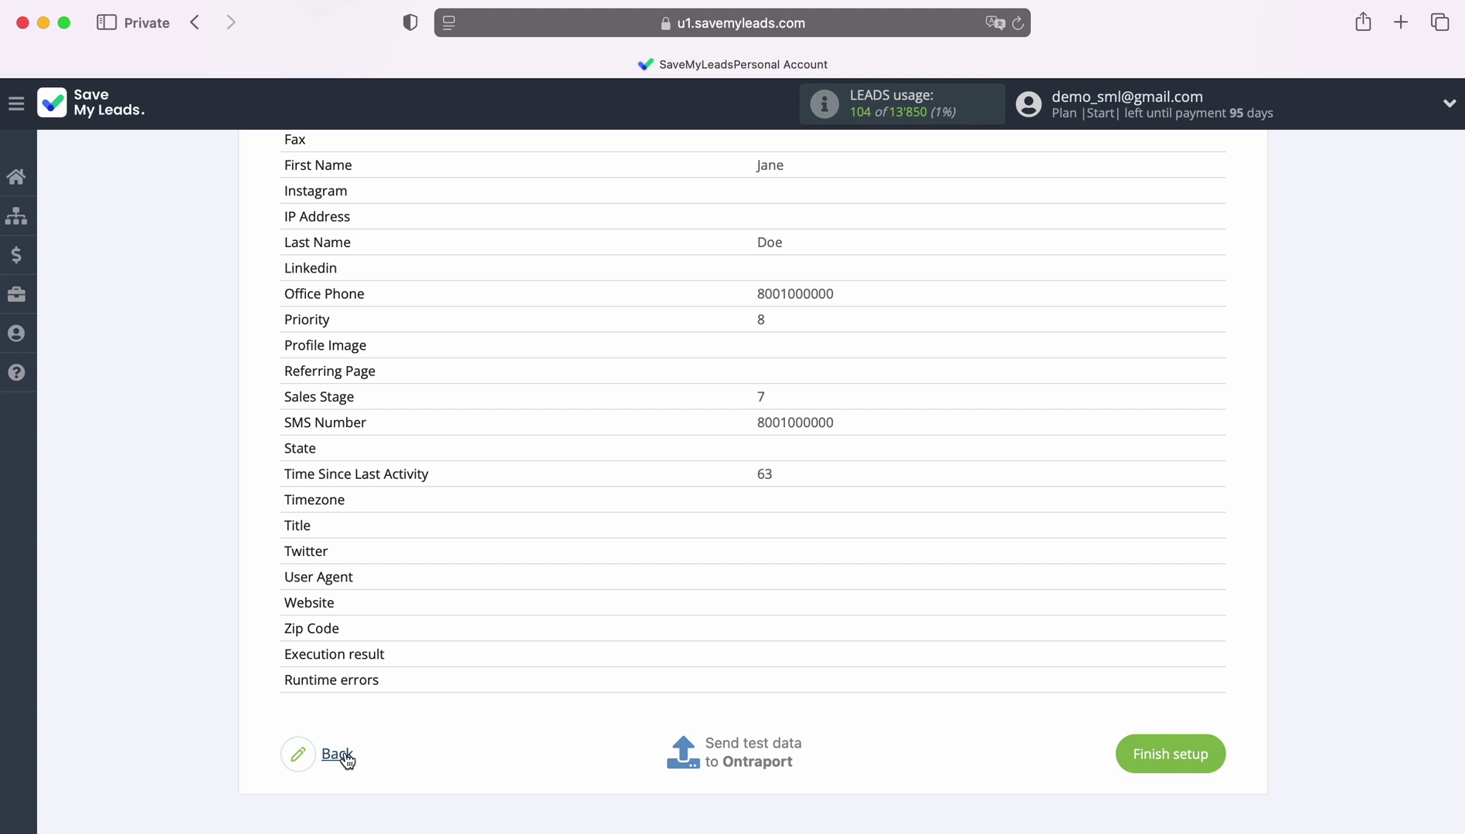
{"action": "left_click", "coordinate": [750, 749]}
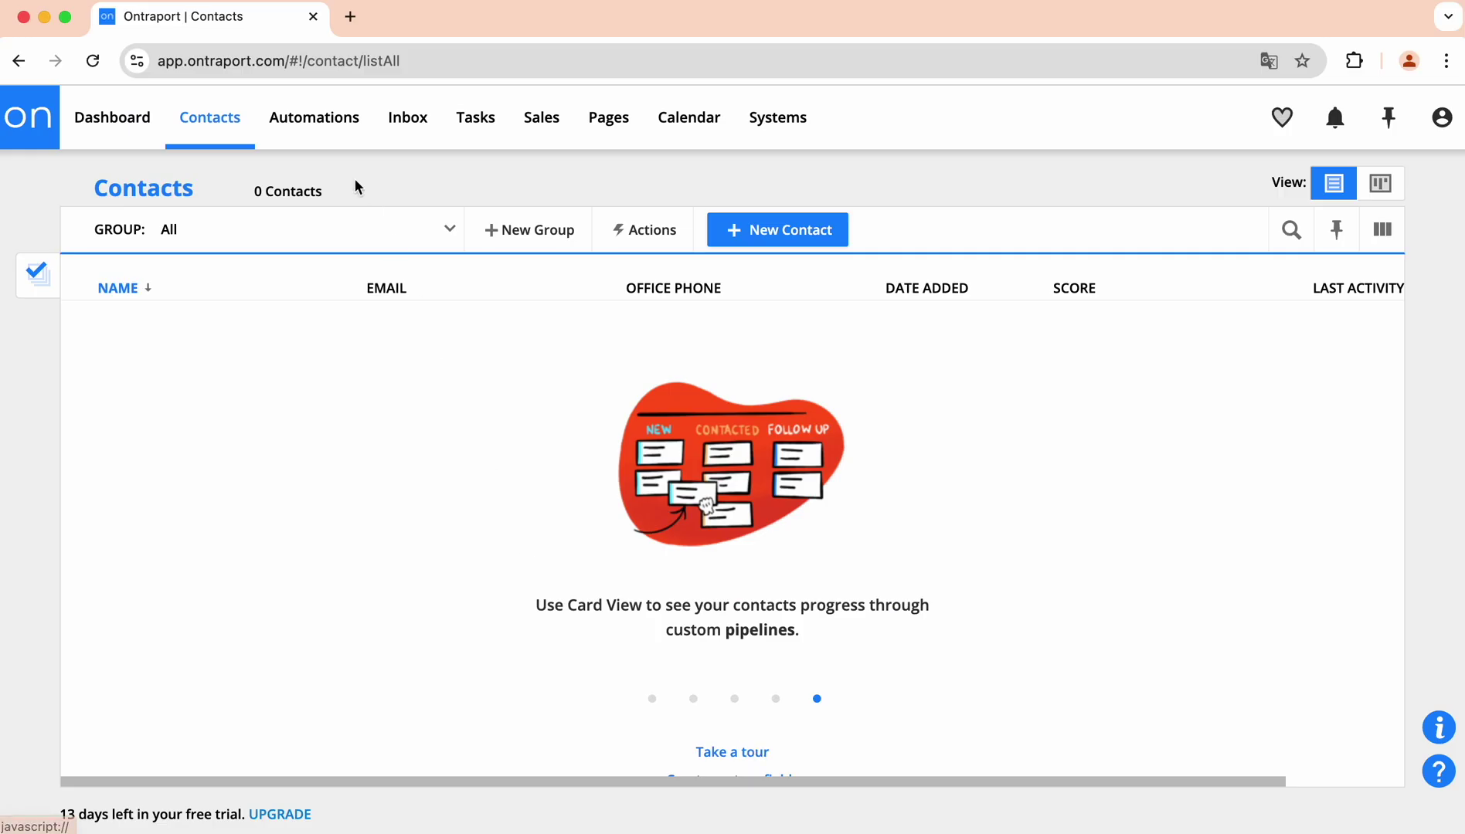
Reload Ontraport Contacts and open the newly arrived TikTok test contact.
{"action": "left_click", "coordinate": [93, 61]}
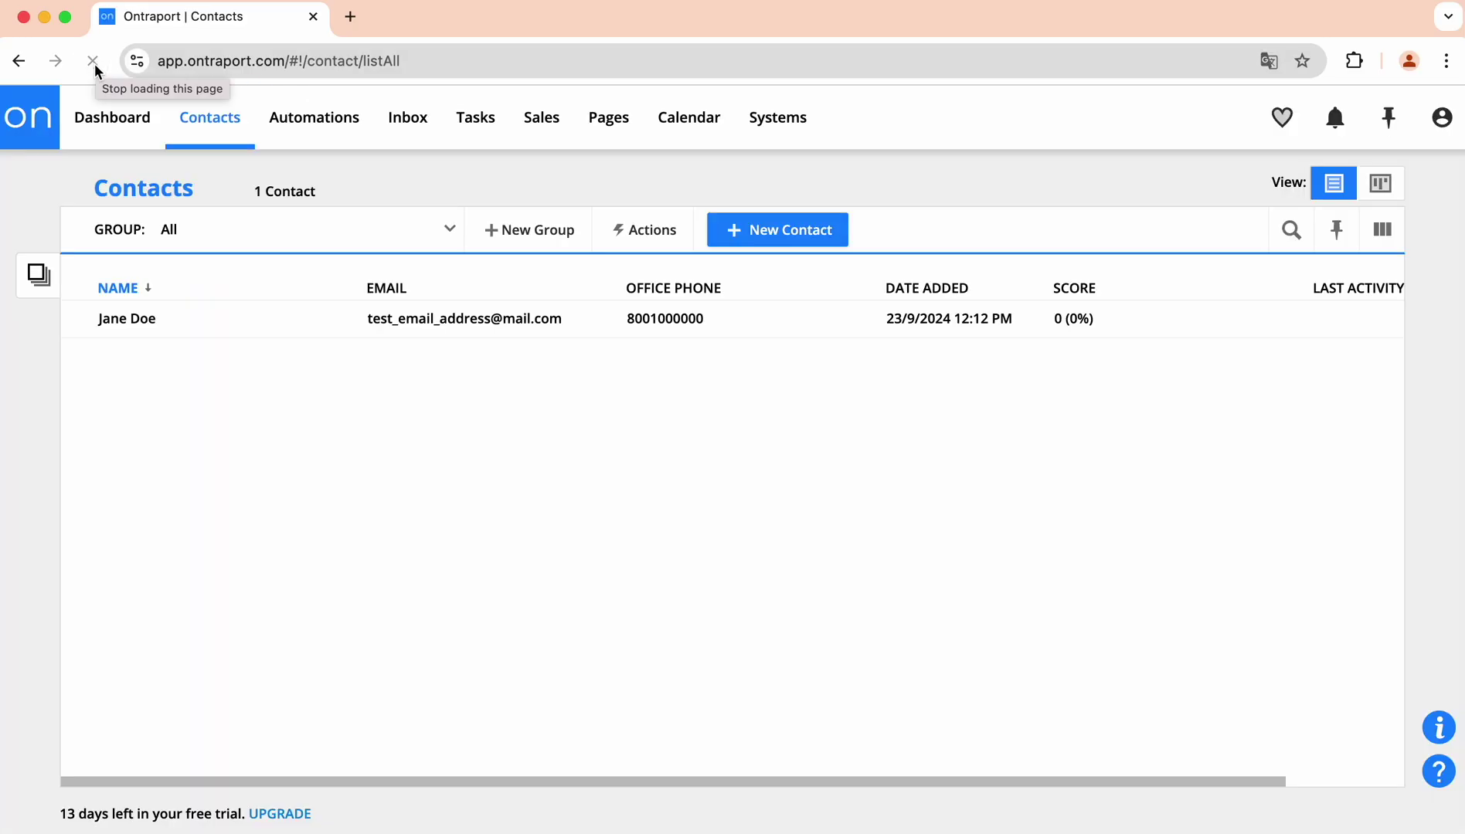
{"action": "left_click", "coordinate": [144, 330]}
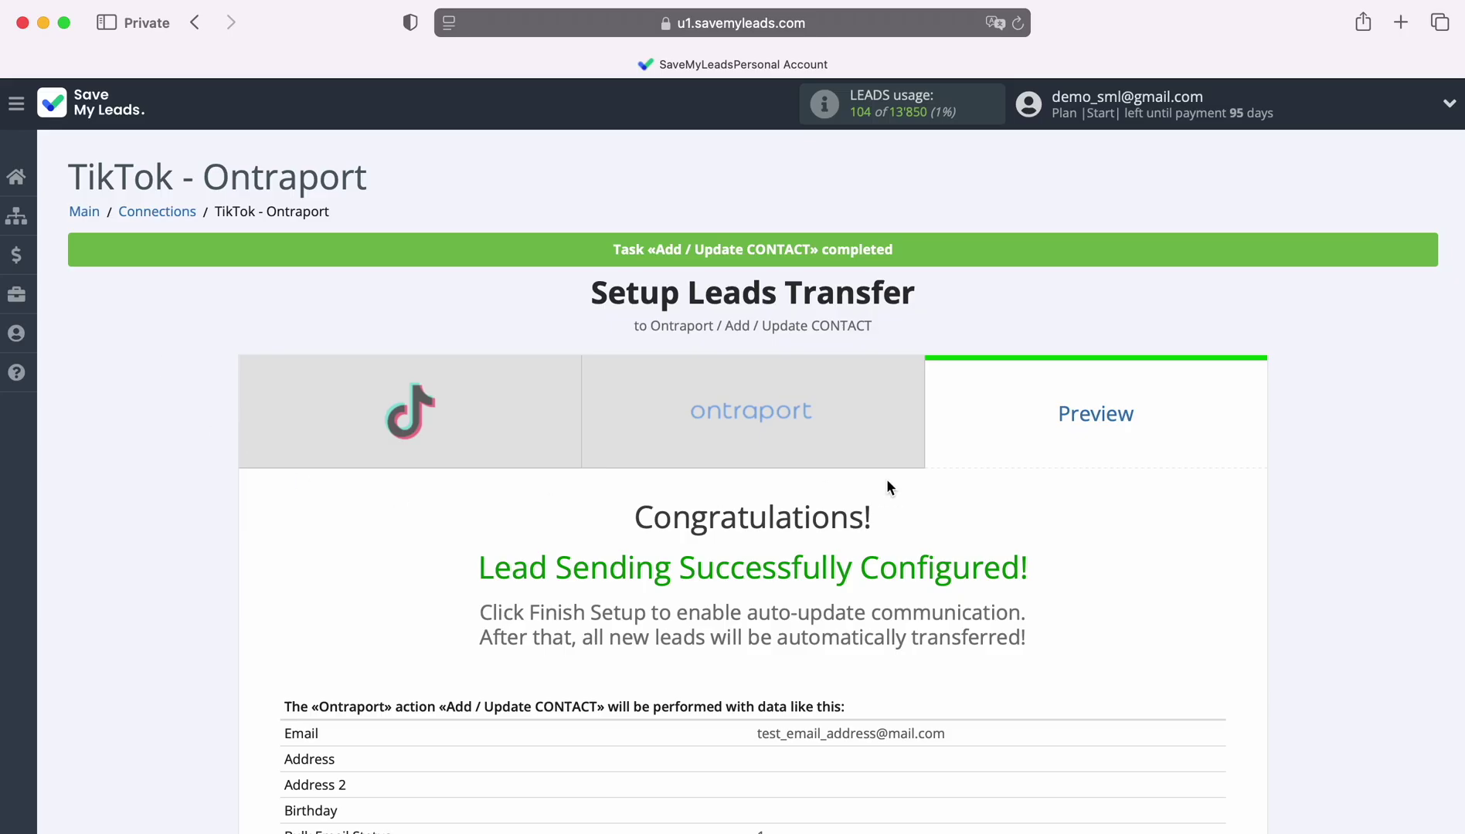
Finish the connection setup so it runs automatically and is enabled.
{"action": "scroll", "coordinate": [1376, 484], "scroll_direction": "down", "scroll_amount": 10}
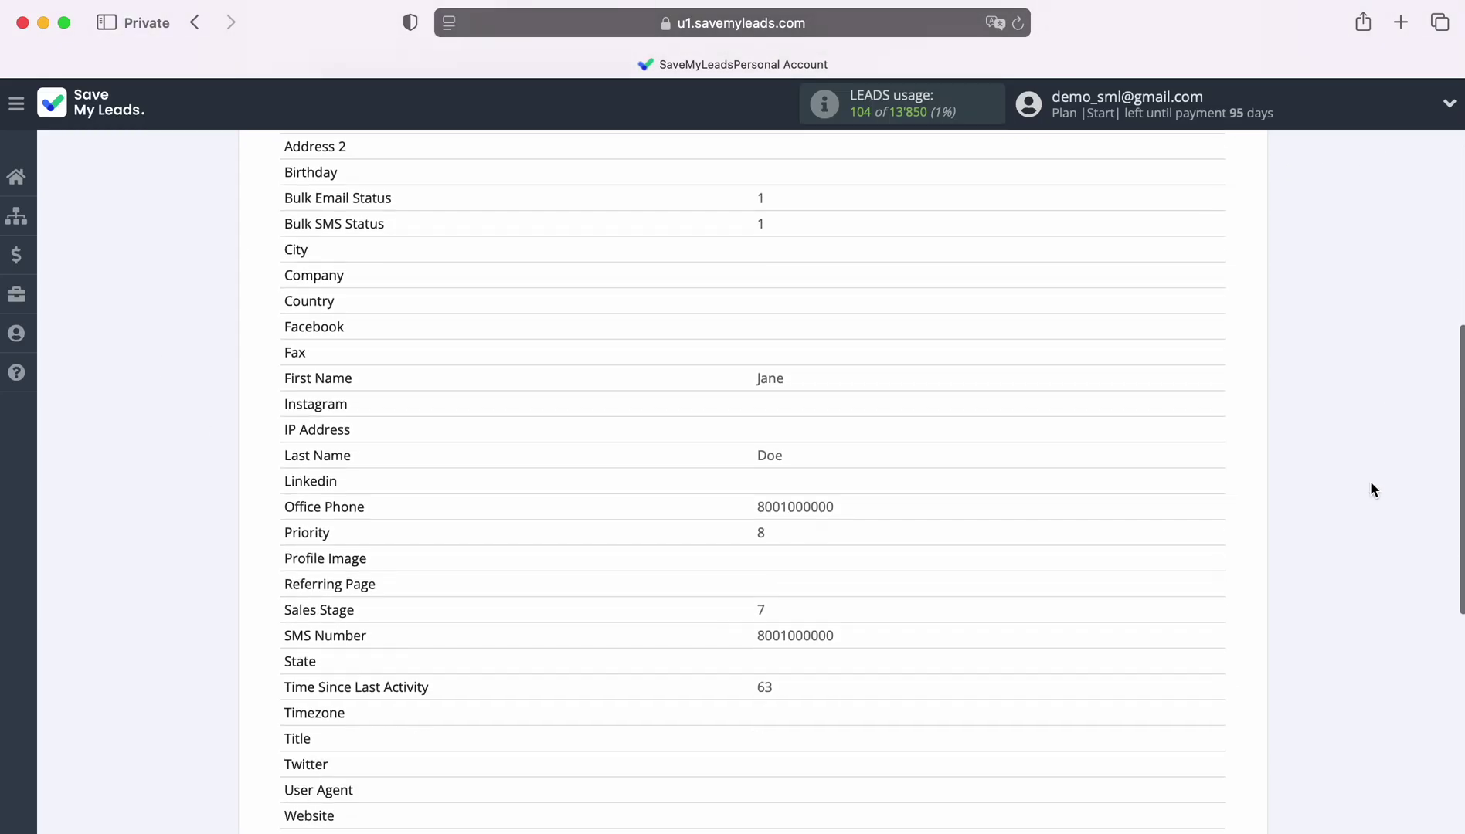
{"action": "scroll", "coordinate": [1369, 482], "scroll_direction": "down", "scroll_amount": 3}
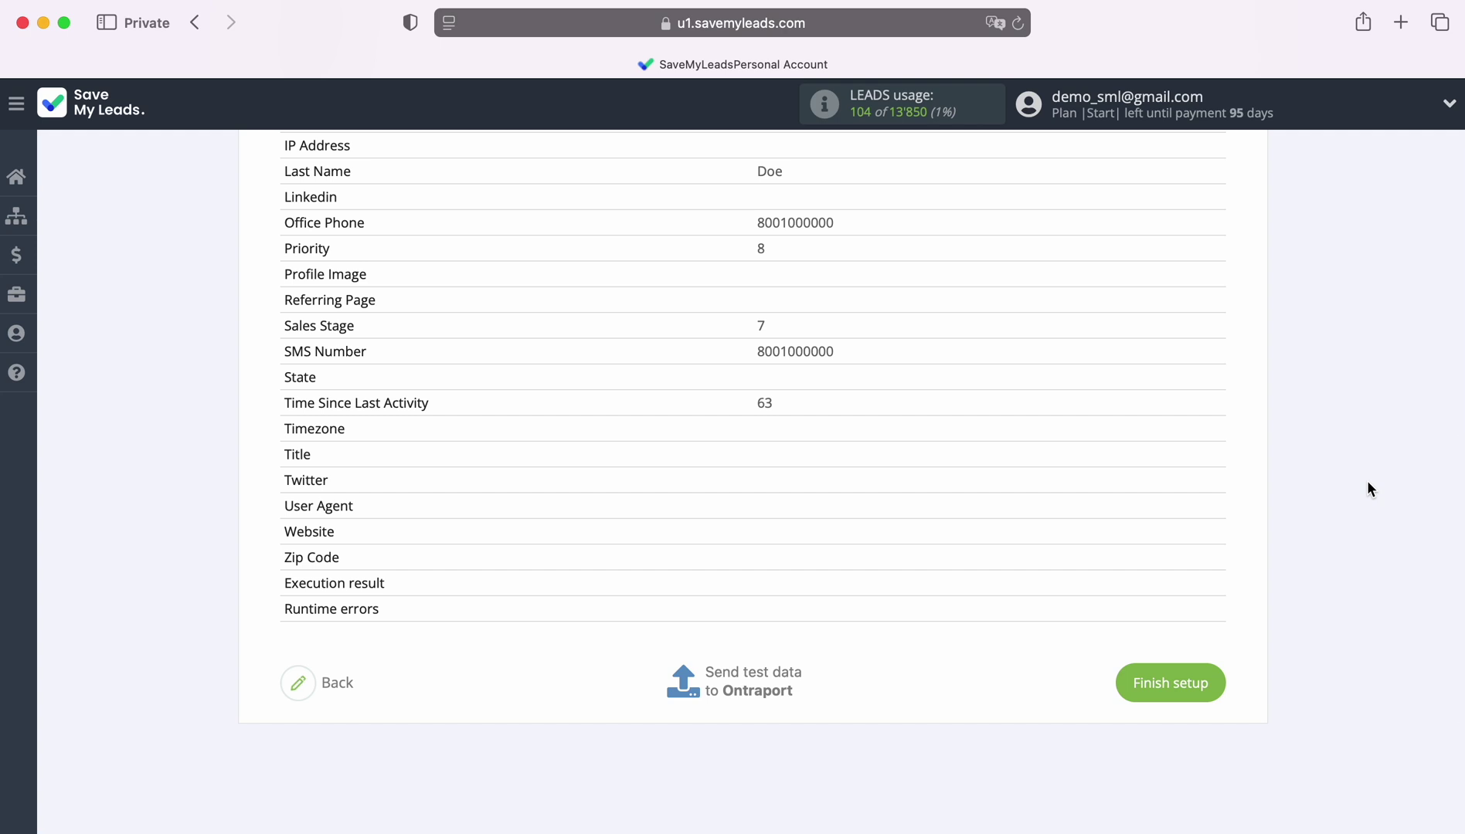
{"action": "left_click", "coordinate": [1211, 677]}
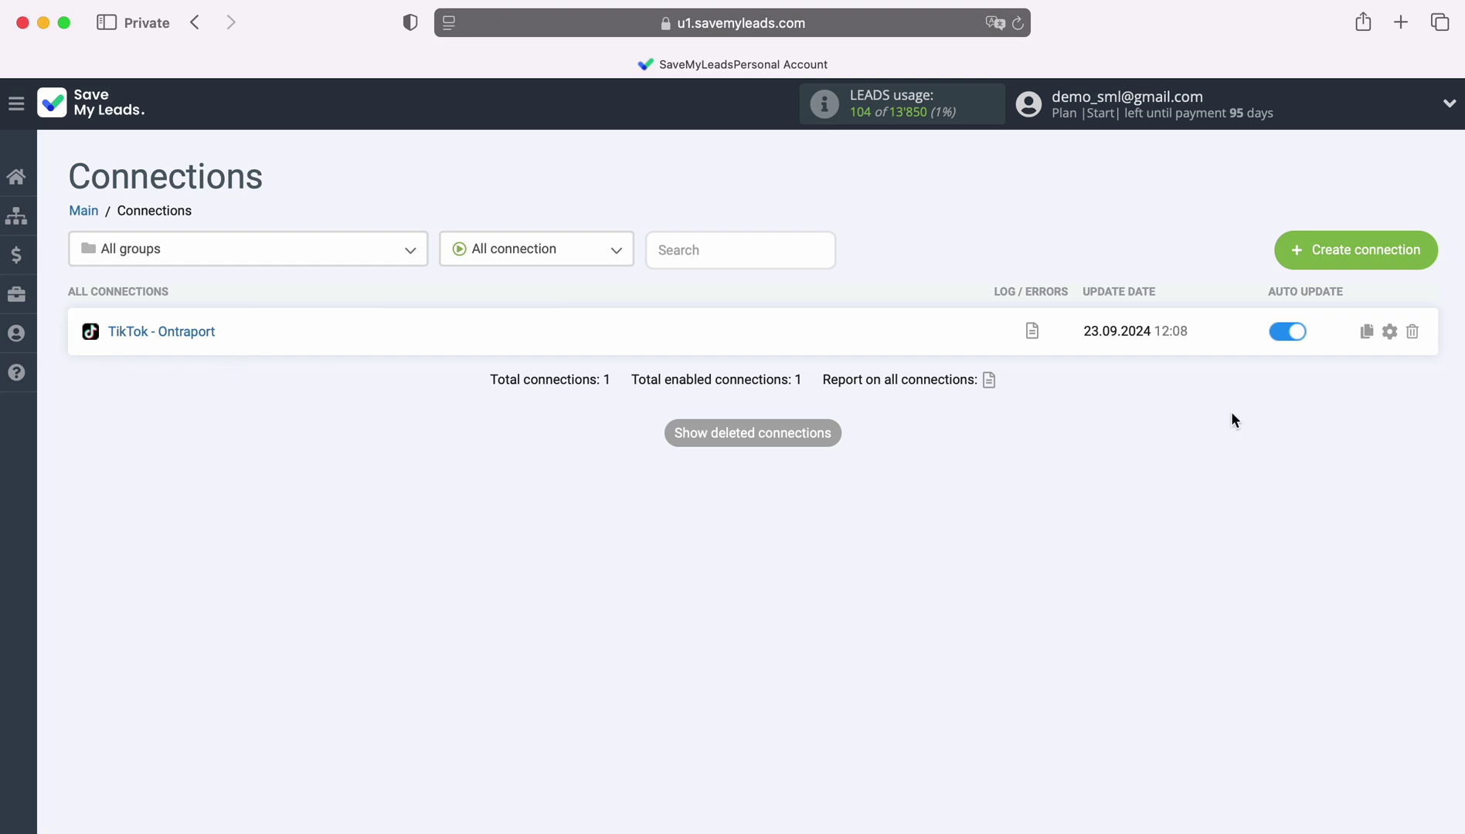
Rename the connection to 'TikTok - Ontraport New Leads' in its settings.
{"action": "left_click", "coordinate": [1389, 331]}
{"action": "left_click", "coordinate": [926, 361]}
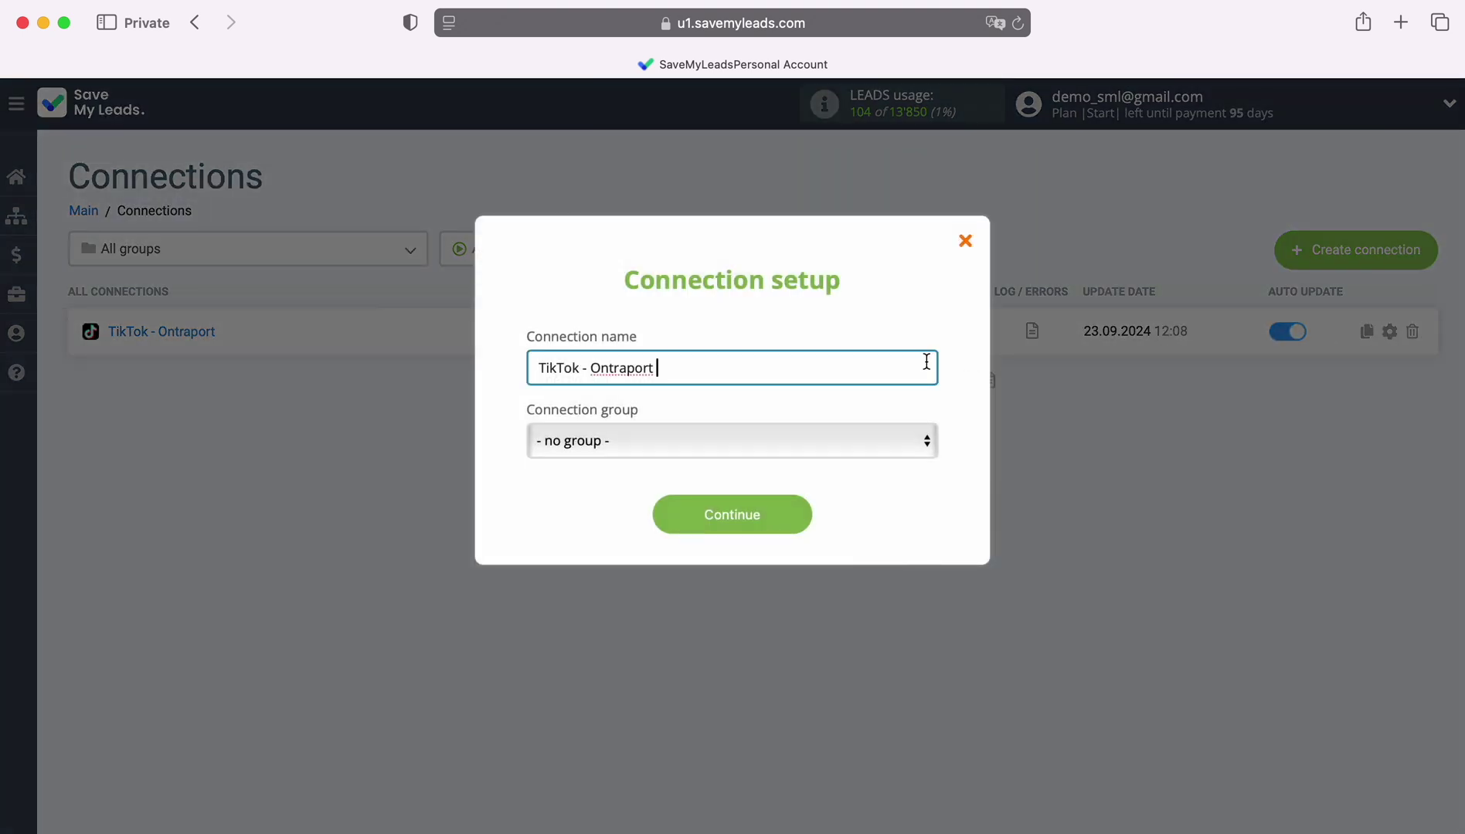
{"action": "type", "text": "New Leads"}
{"action": "left_click", "coordinate": [801, 514]}
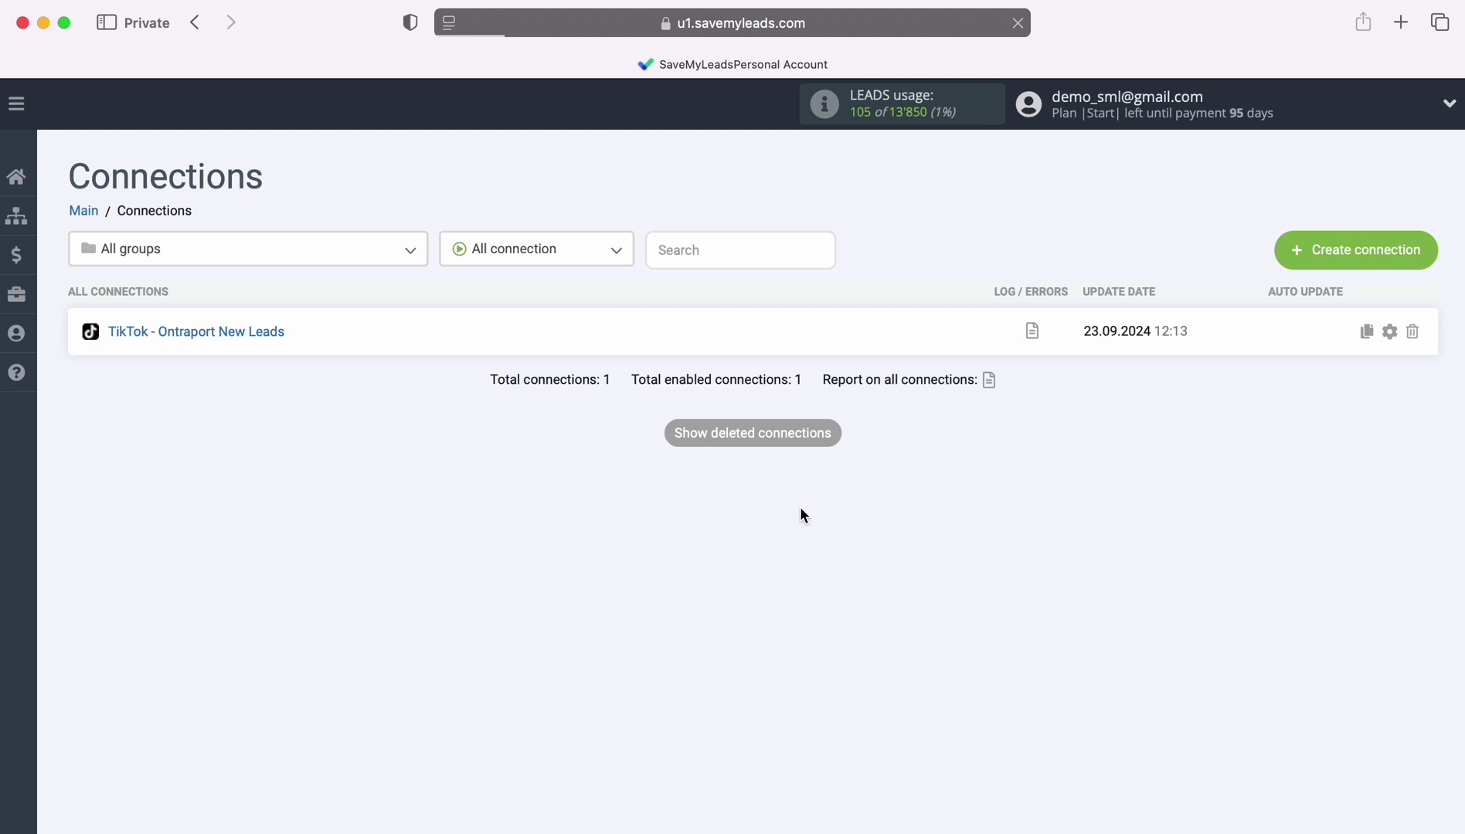